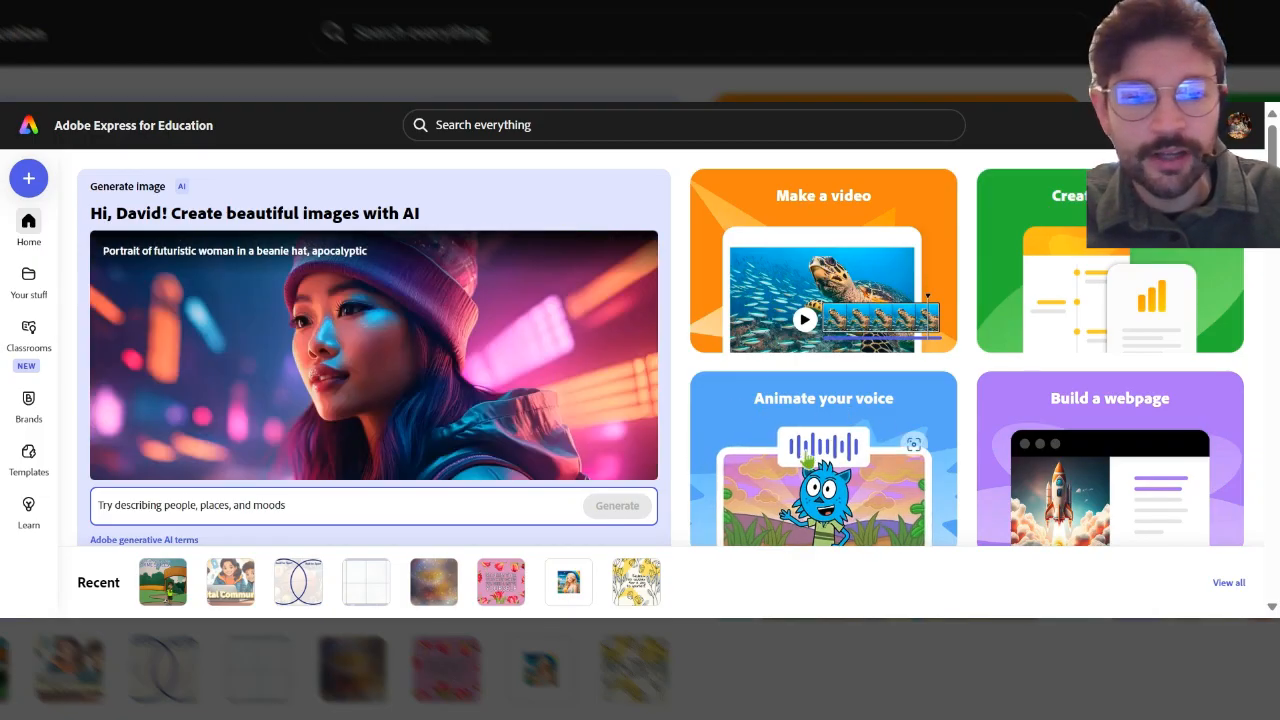
# Open the Animate your voice tool and browse through the available characters.
pyautogui.click(806, 459)
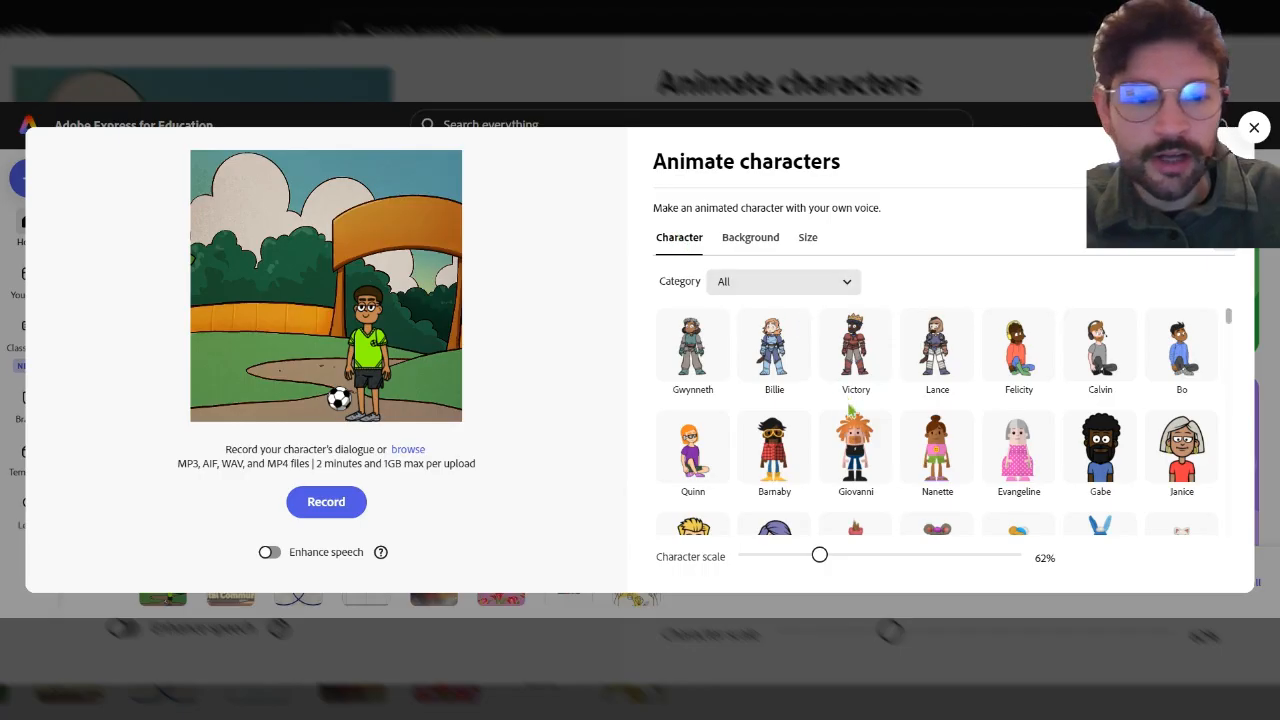
pyautogui.scroll(-5, 929, 365)
pyautogui.scroll(5, 930, 430)
pyautogui.scroll(1, 929, 431)
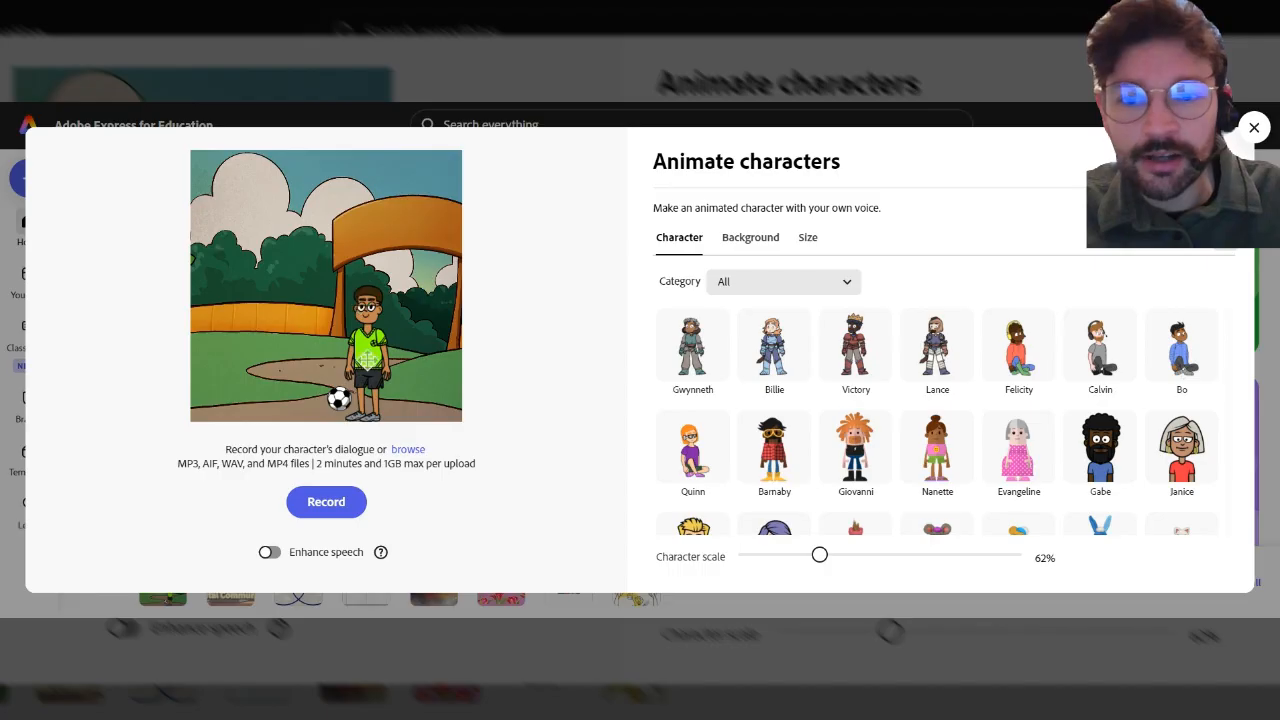
pyautogui.scroll(-10, 937, 380)
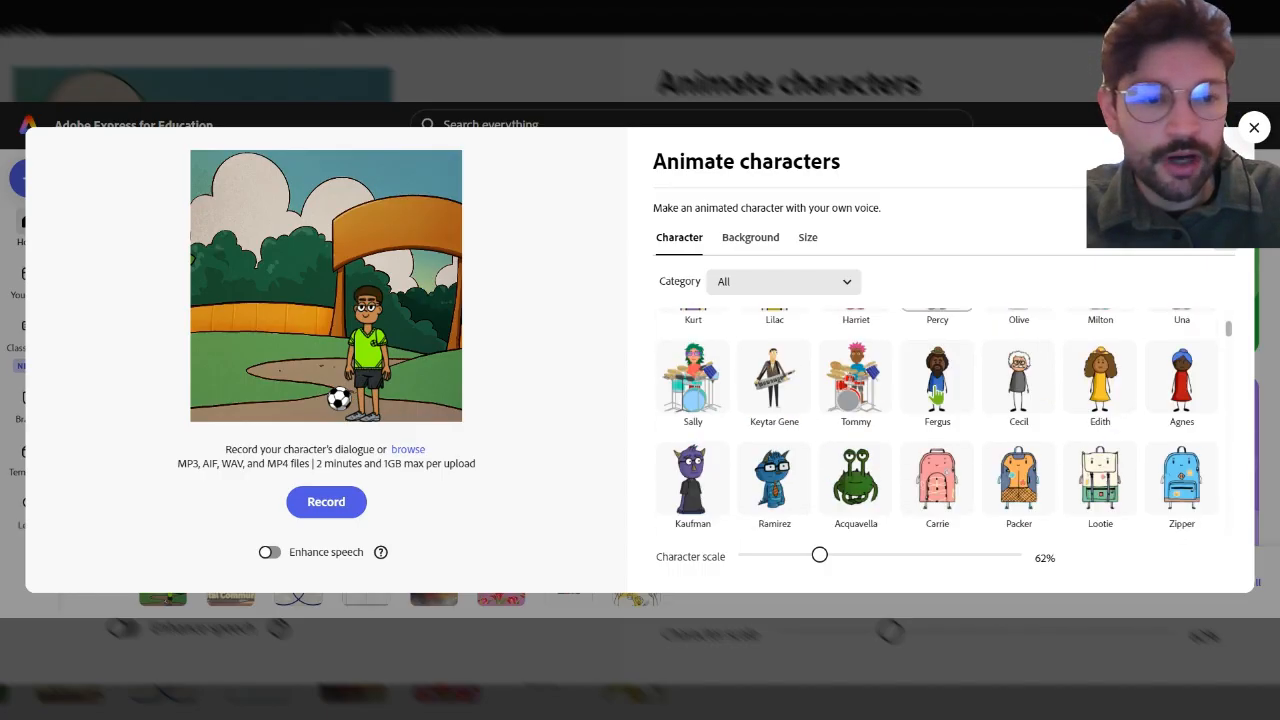
pyautogui.scroll(-5, 929, 401)
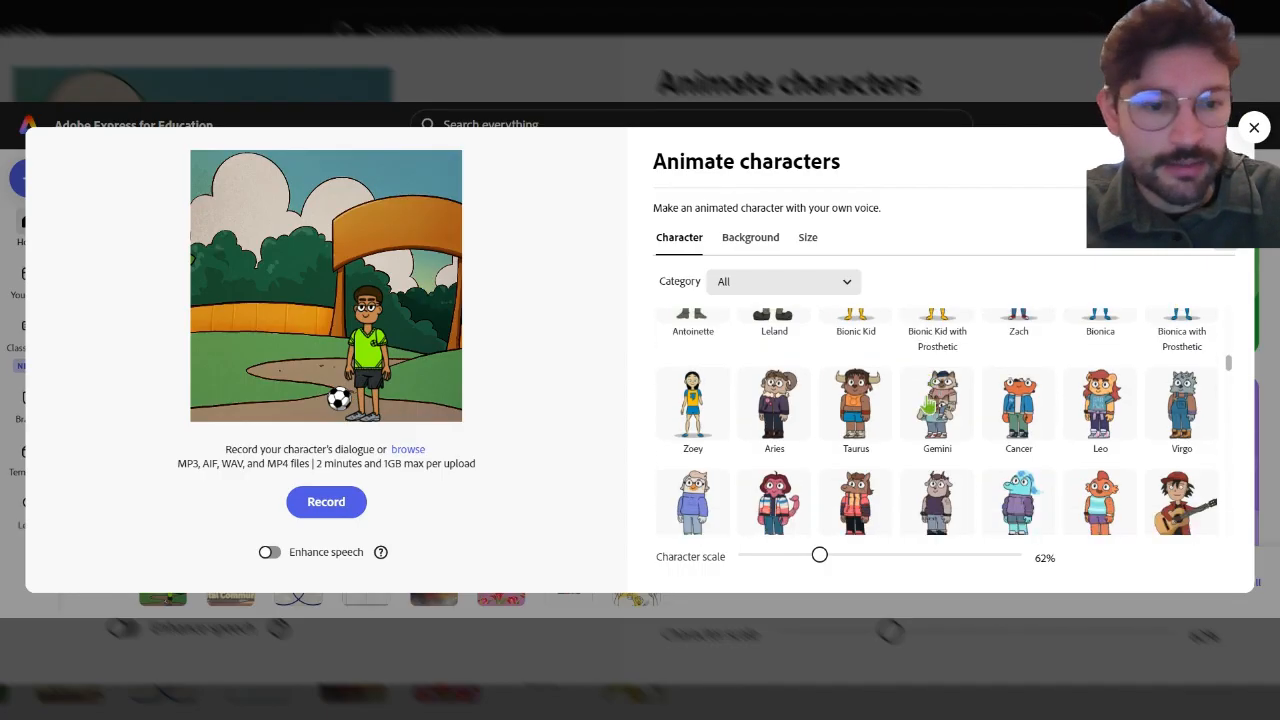
pyautogui.scroll(4, 855, 403)
pyautogui.scroll(3, 871, 380)
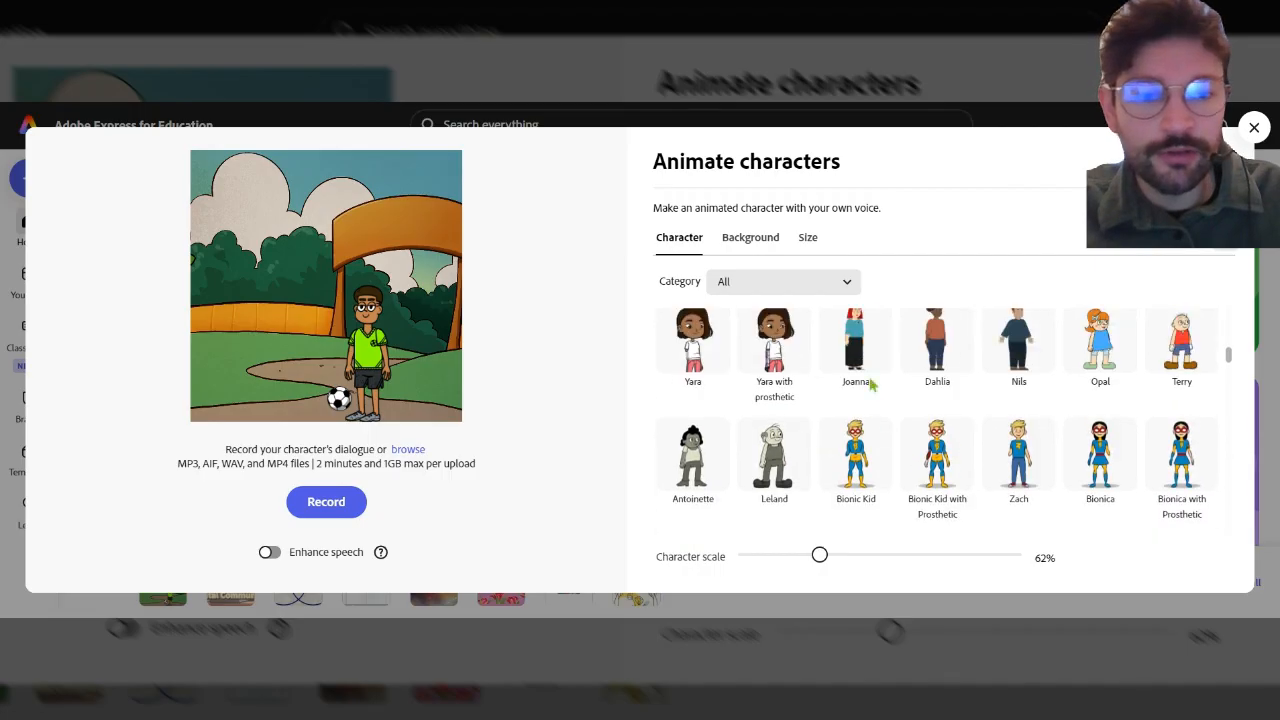
pyautogui.scroll(-2, 873, 424)
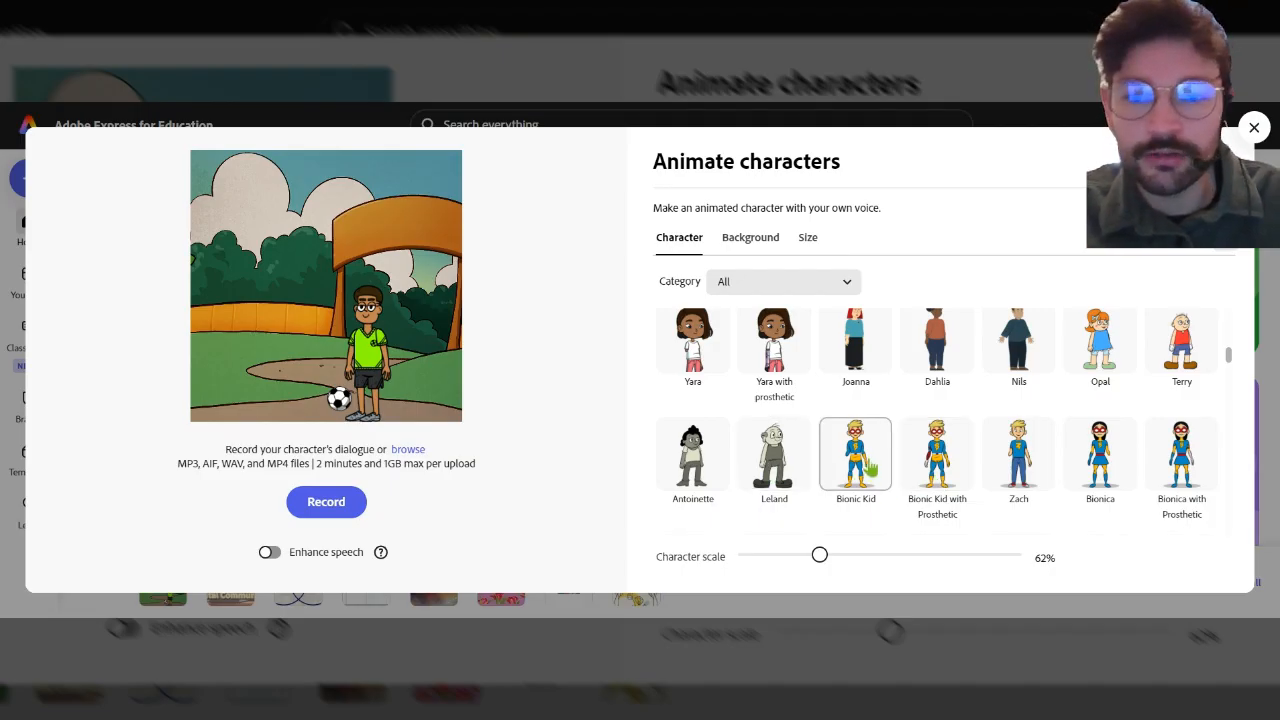
# Try several backgrounds for the scene and settle on the Nature background.
pyautogui.click(751, 245)
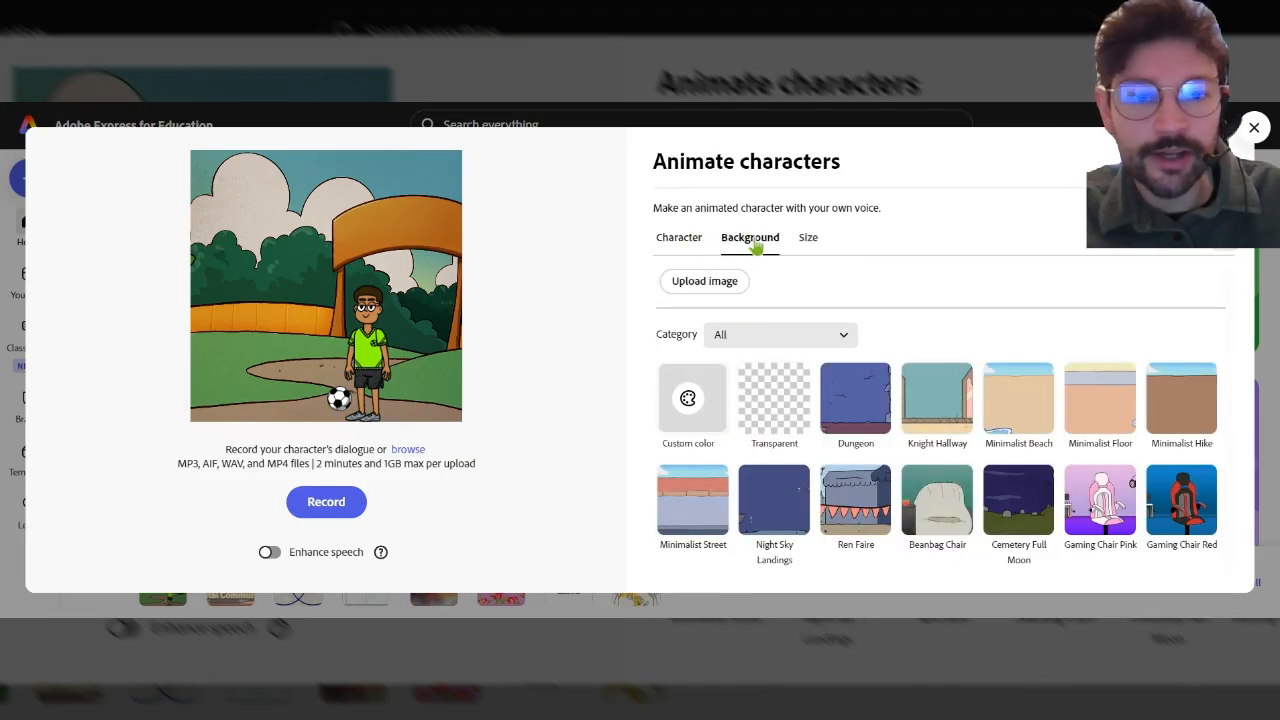
pyautogui.scroll(-3, 940, 475)
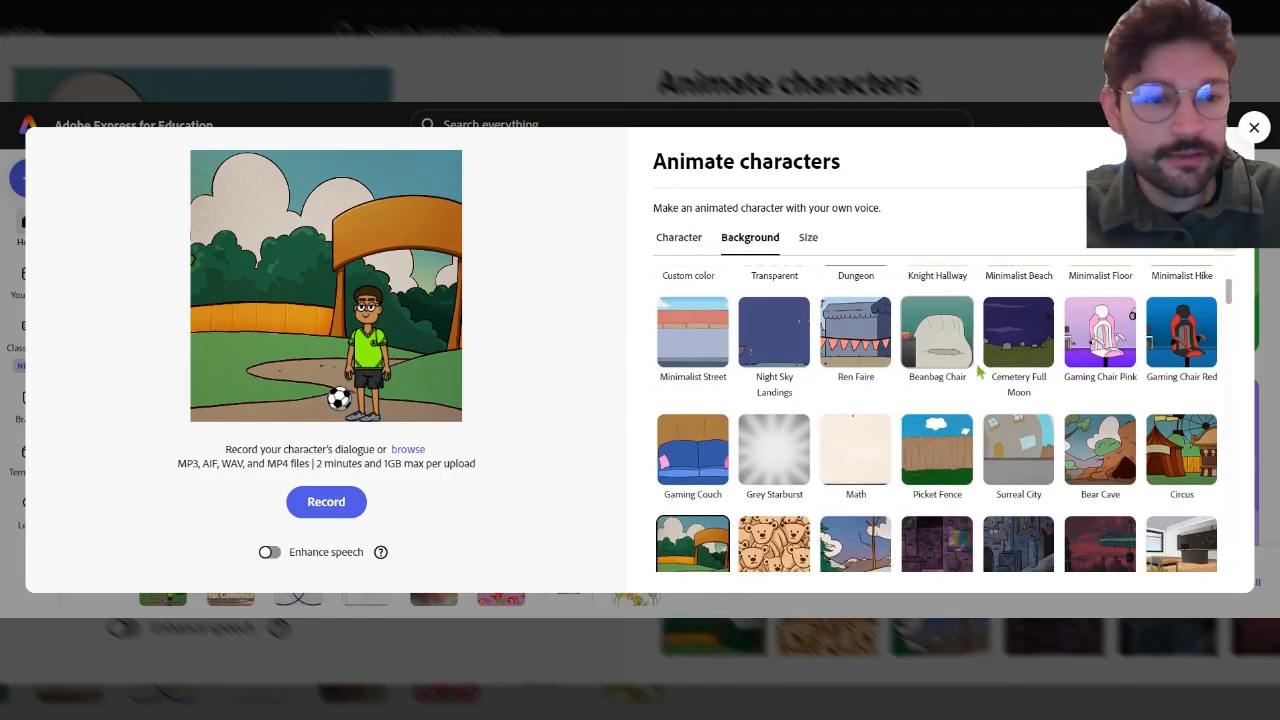
pyautogui.click(774, 450)
pyautogui.click(1005, 460)
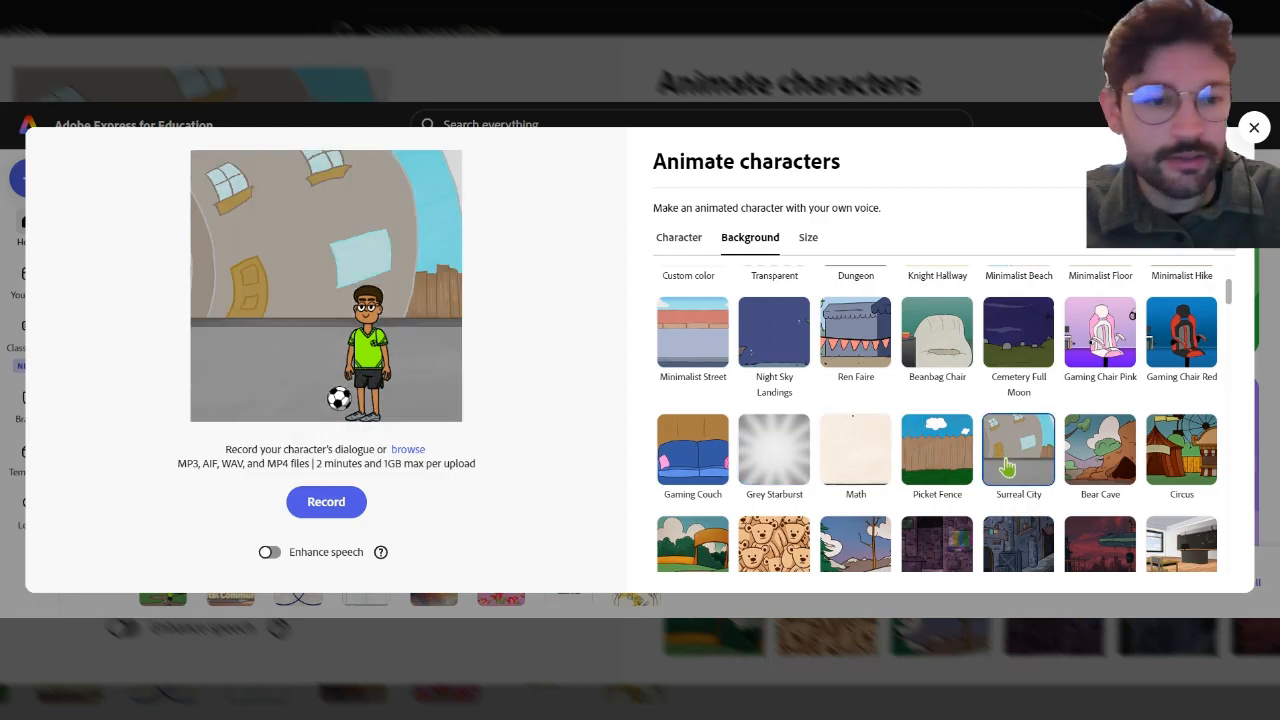
pyautogui.click(940, 470)
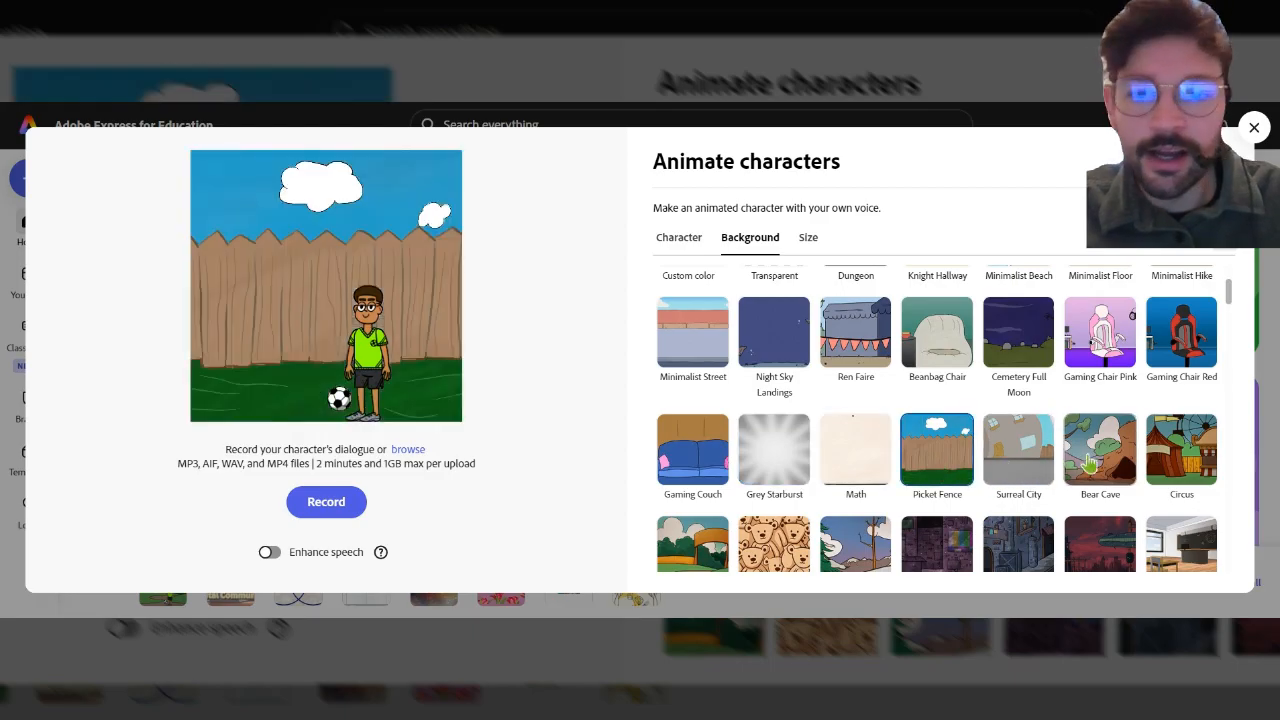
pyautogui.scroll(-2, 1090, 462)
pyautogui.click(680, 395)
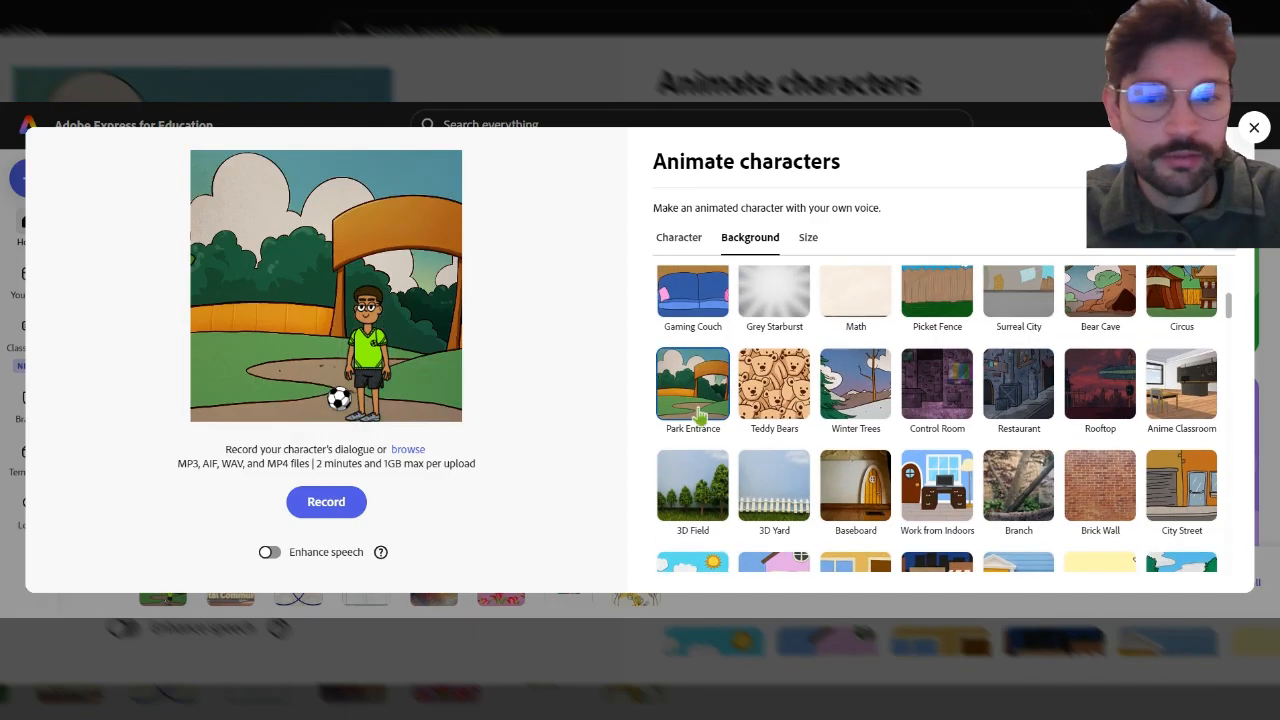
pyautogui.scroll(-3, 985, 410)
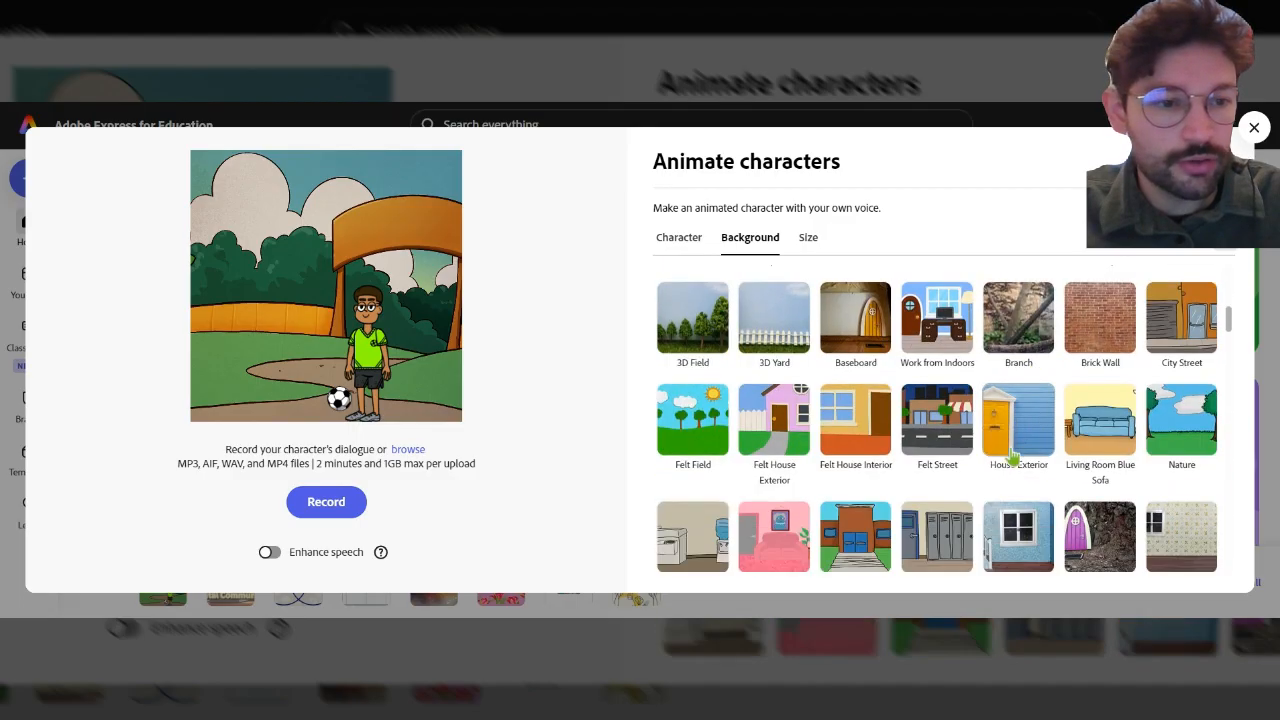
pyautogui.click(1167, 443)
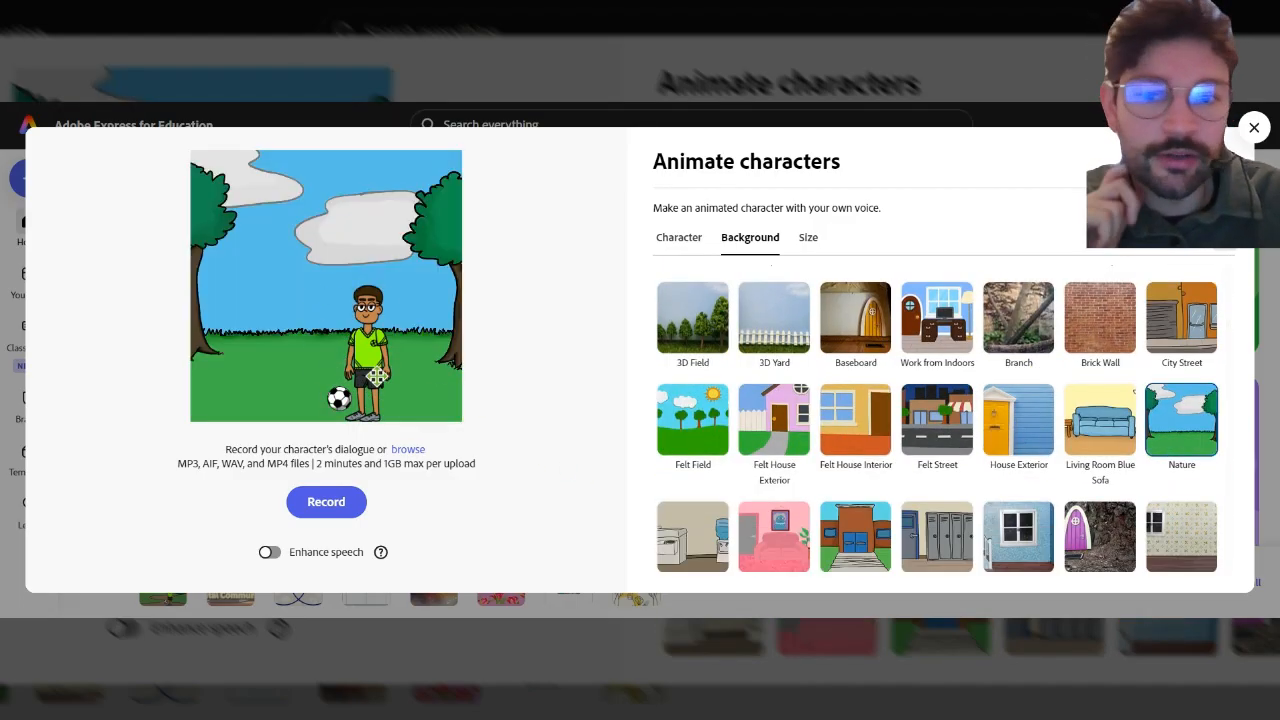
# Review the Size aspect ratio options, then return to the character settings.
pyautogui.click(806, 244)
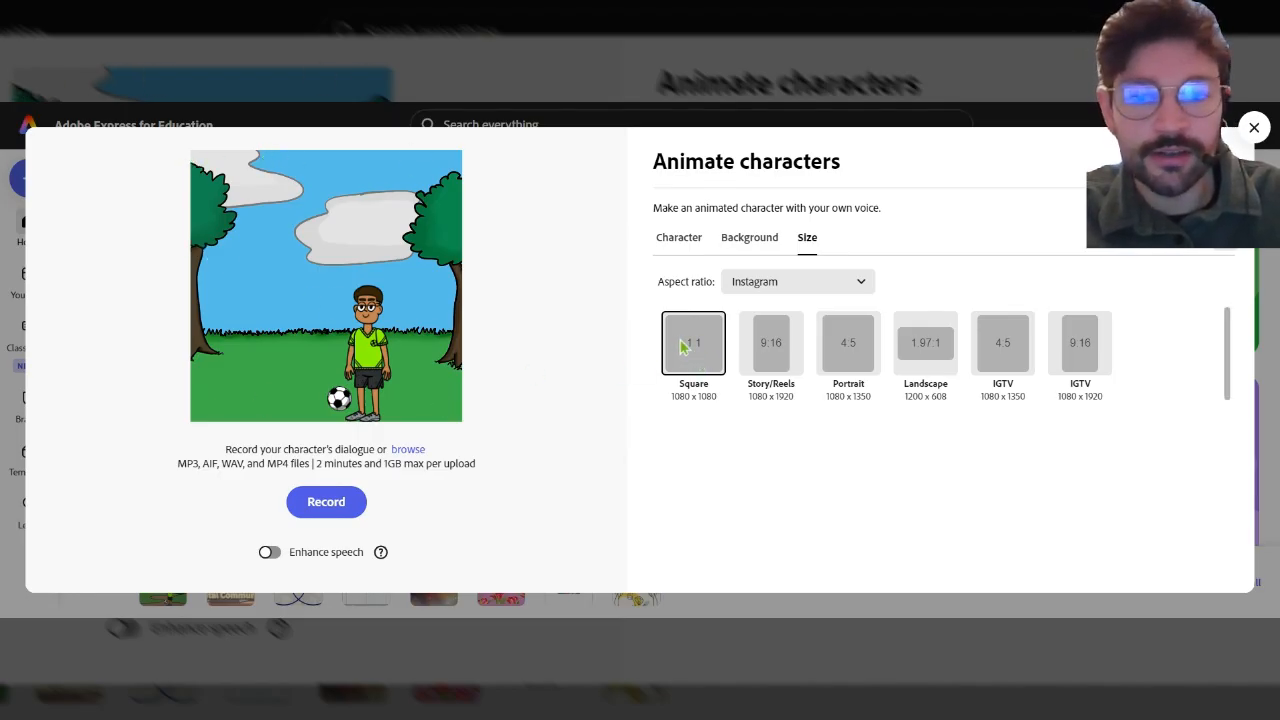
pyautogui.click(733, 237)
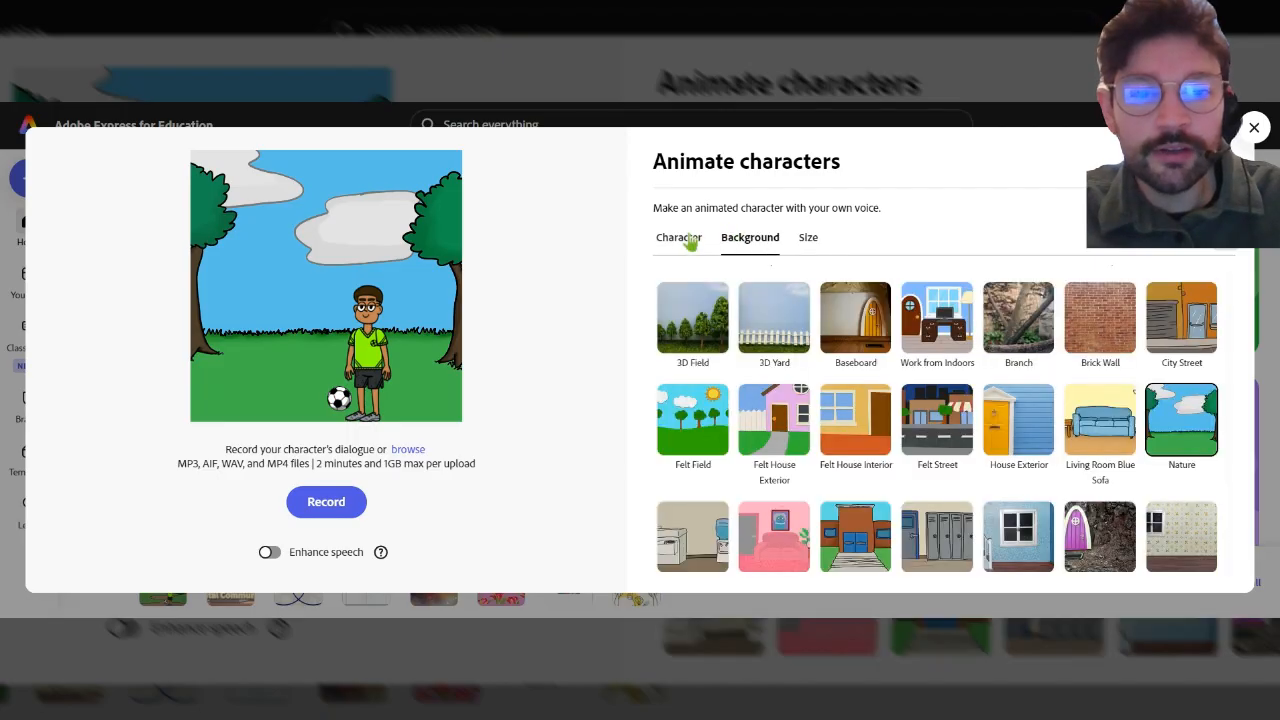
pyautogui.click(684, 238)
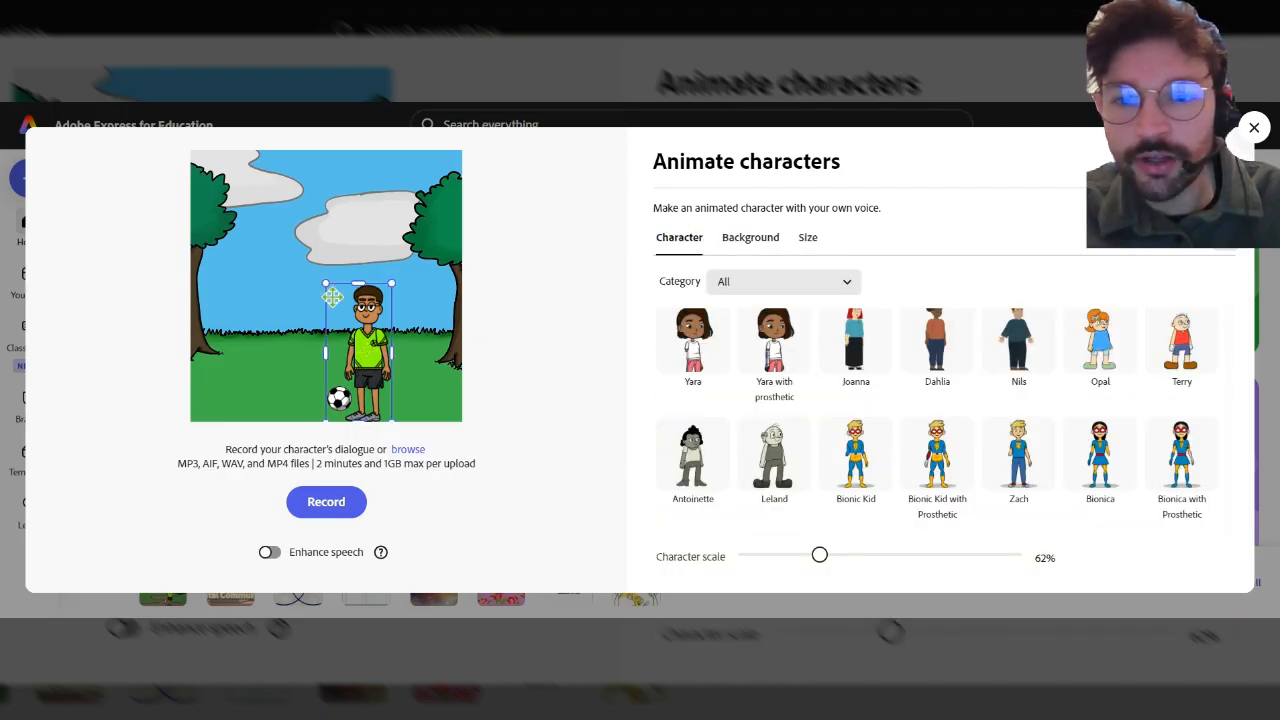
# Enlarge the character in the scene to about 73% scale.
pyautogui.moveTo(326, 284)
pyautogui.mouseDown()
pyautogui.moveTo(298, 252)
pyautogui.moveTo(336, 309)
pyautogui.moveTo(313, 270)
pyautogui.mouseUp()
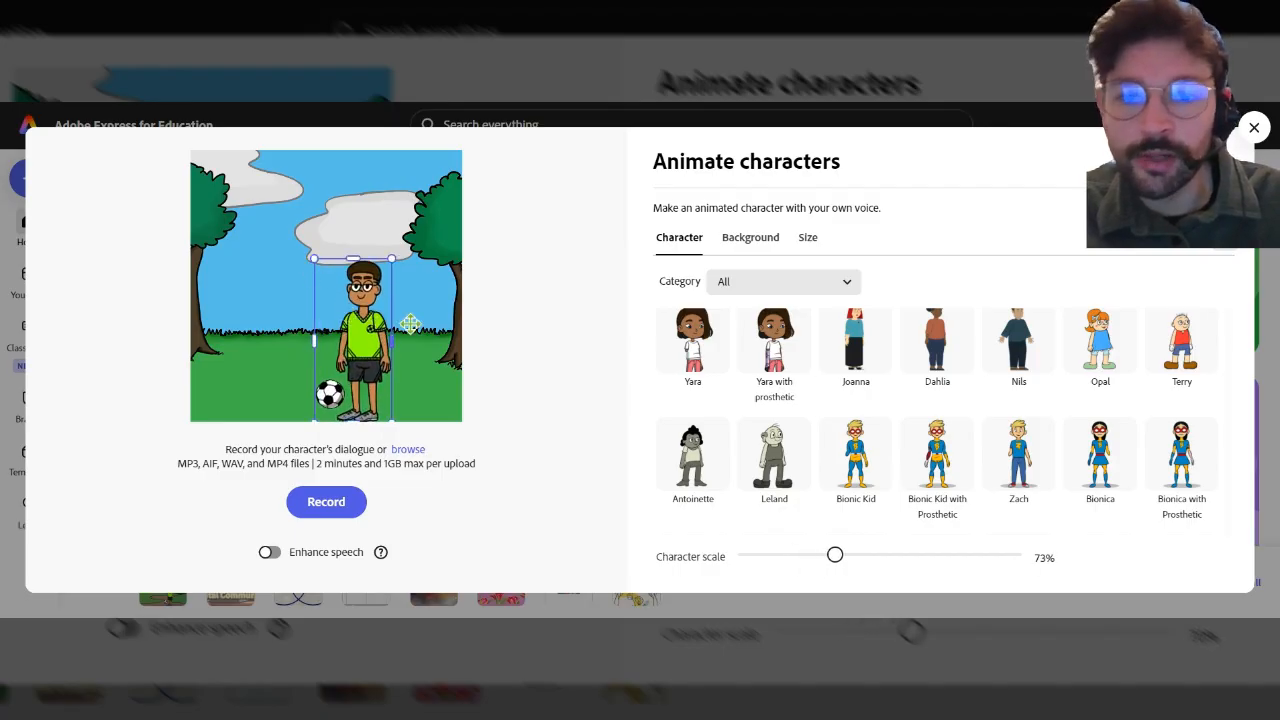
pyautogui.click(553, 364)
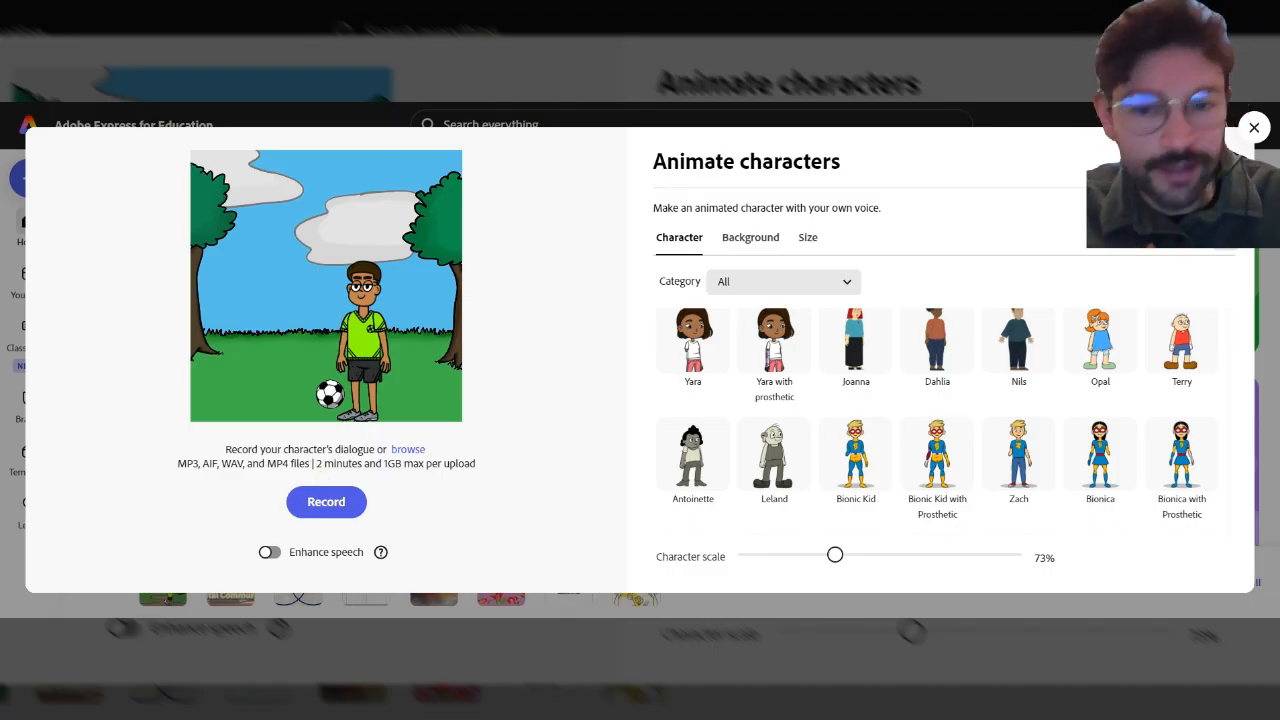
# Turn on Enhance speech and record the character's dialogue, finishing the recording.
pyautogui.click(272, 554)
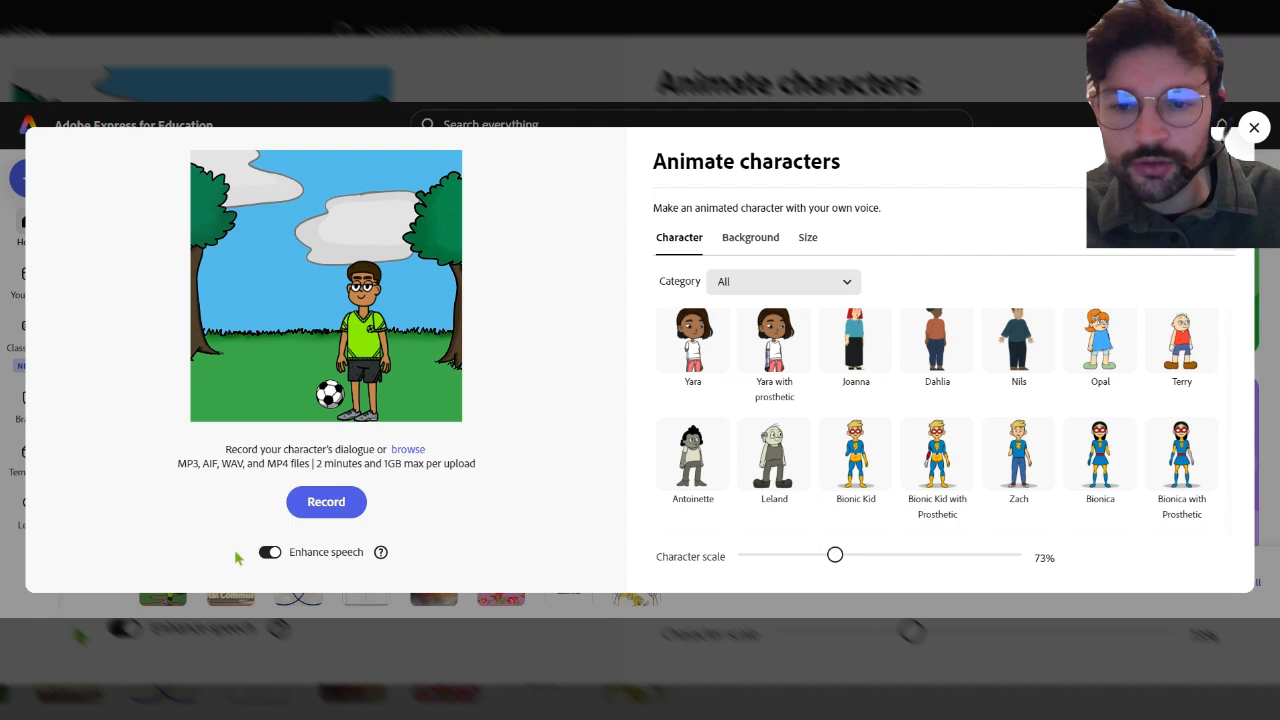
pyautogui.click(325, 503)
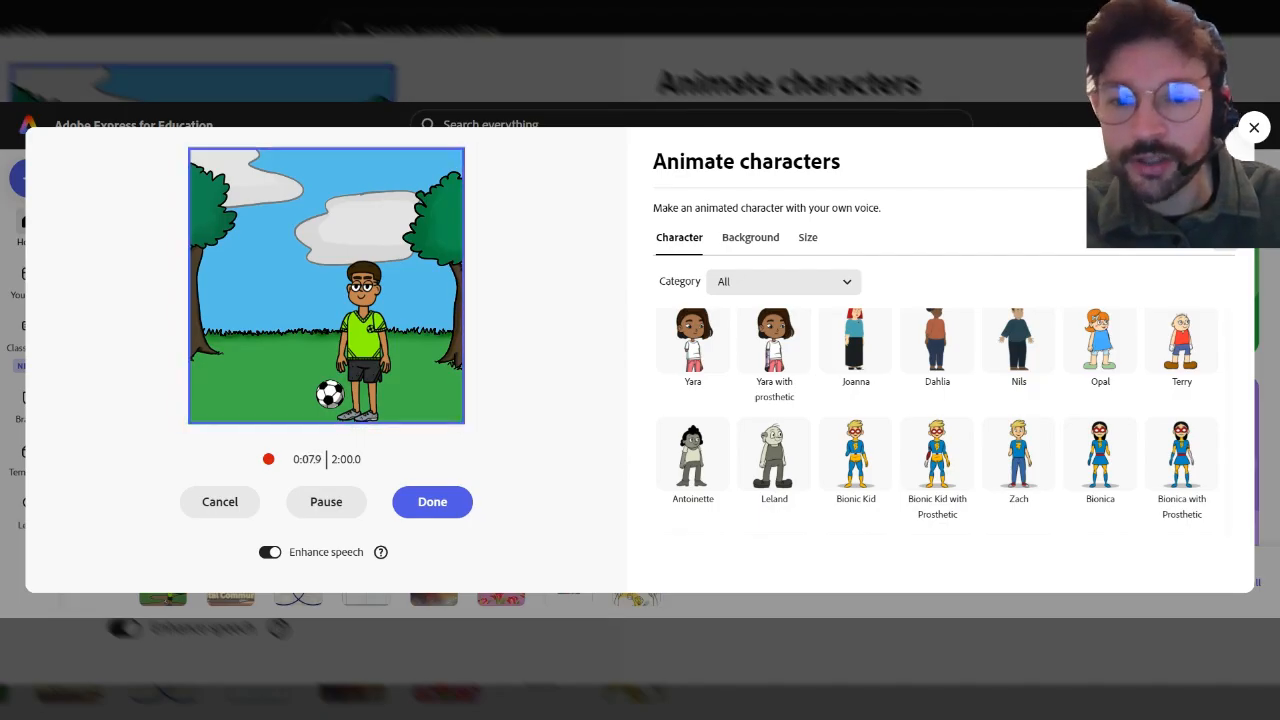
pyautogui.click(437, 507)
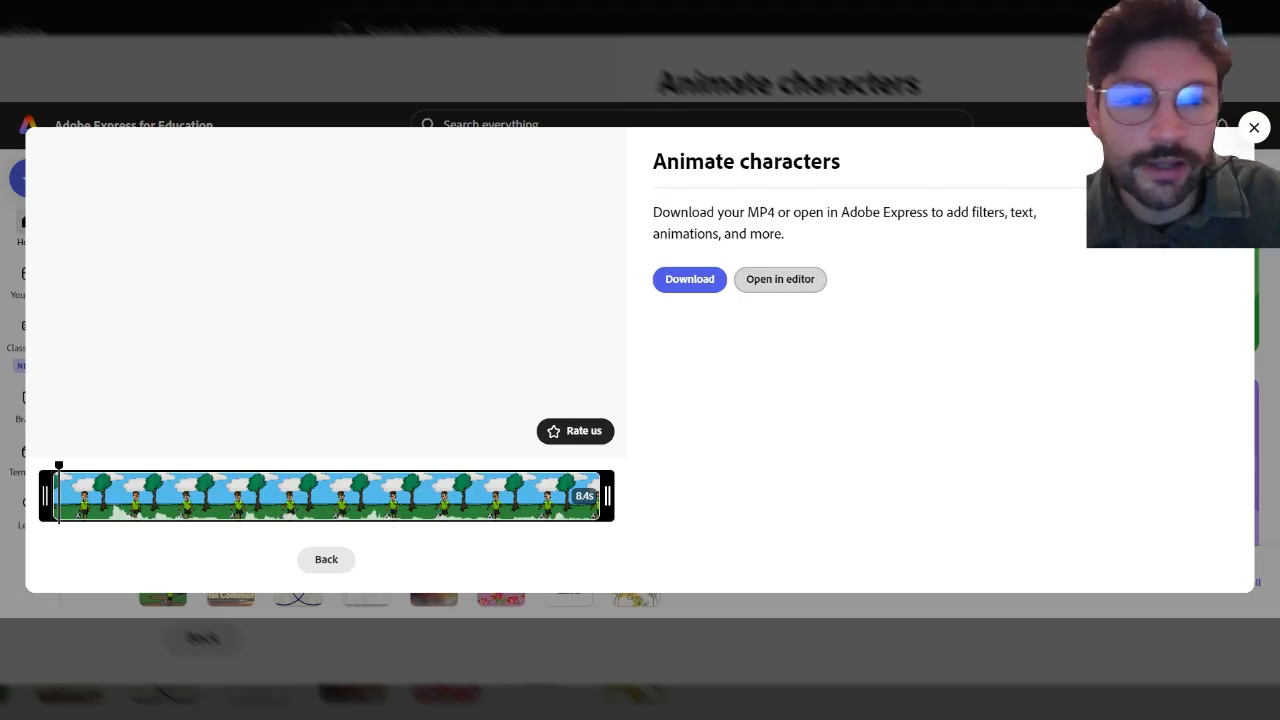
# Open the animation in the editor, fit the timeline and set the canvas zoom to 25%.
pyautogui.click(780, 279)
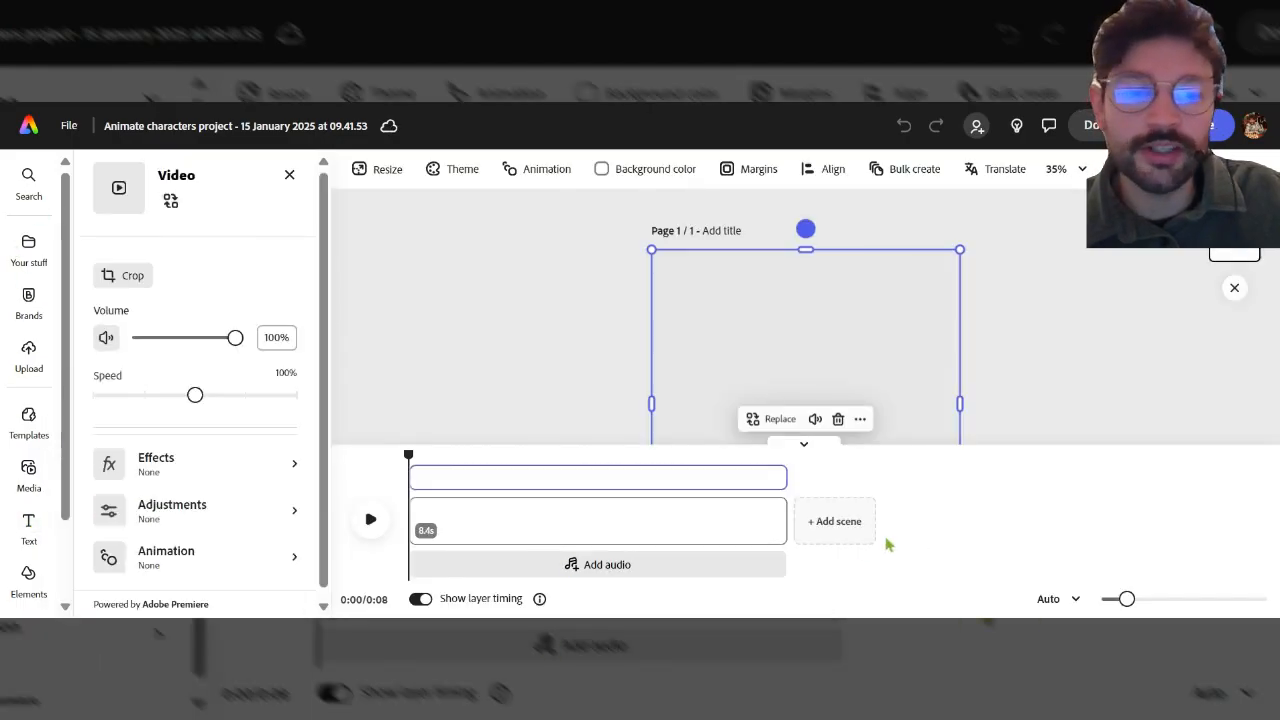
pyautogui.click(1067, 599)
pyautogui.click(1066, 533)
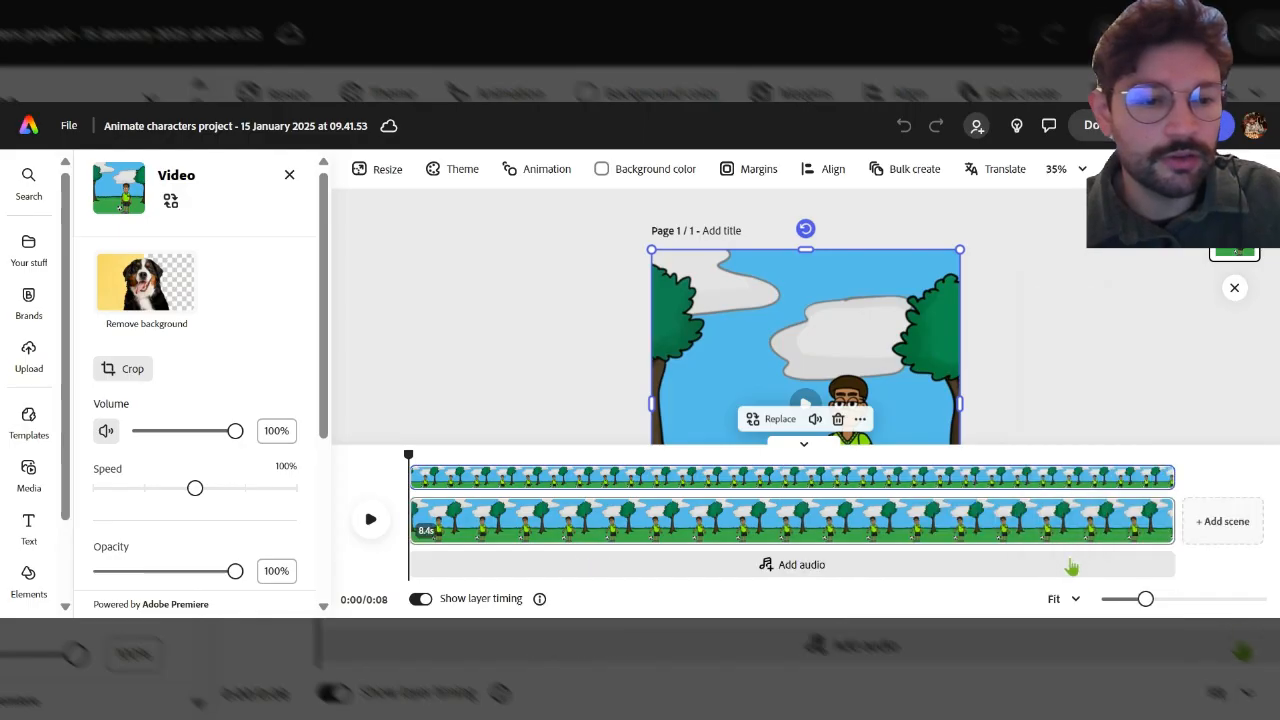
pyautogui.click(1080, 171)
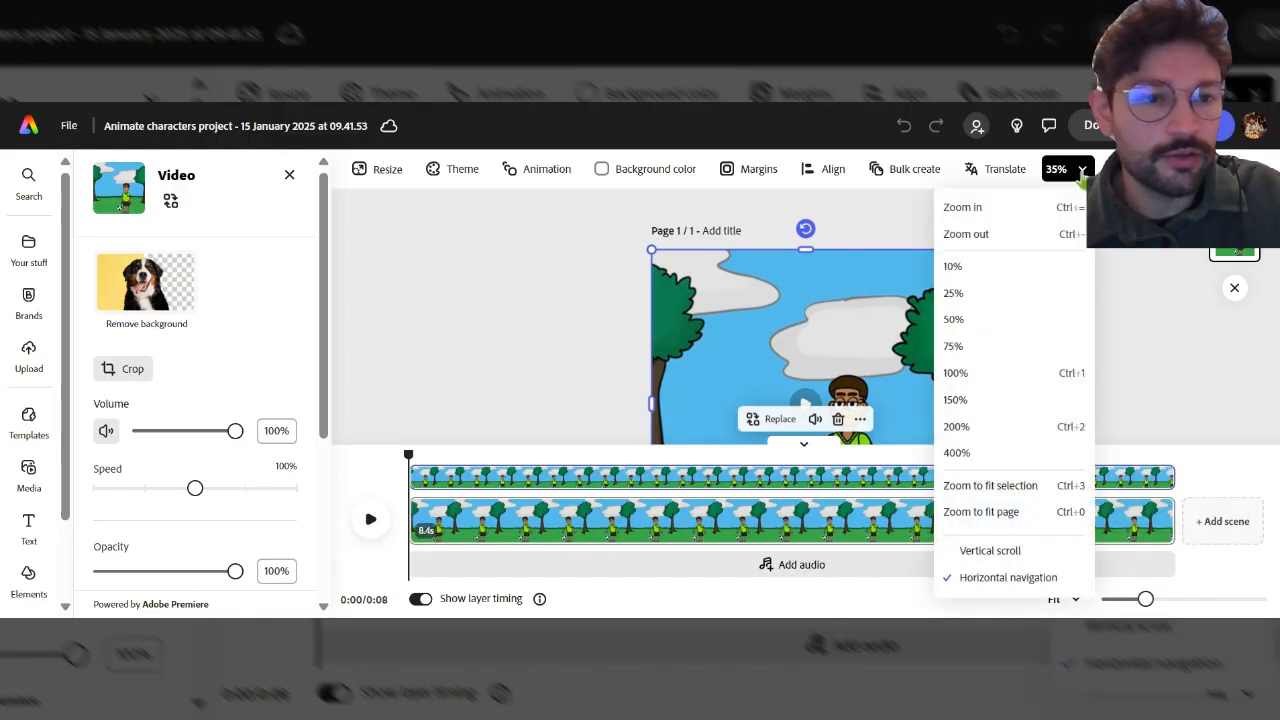
pyautogui.click(1008, 293)
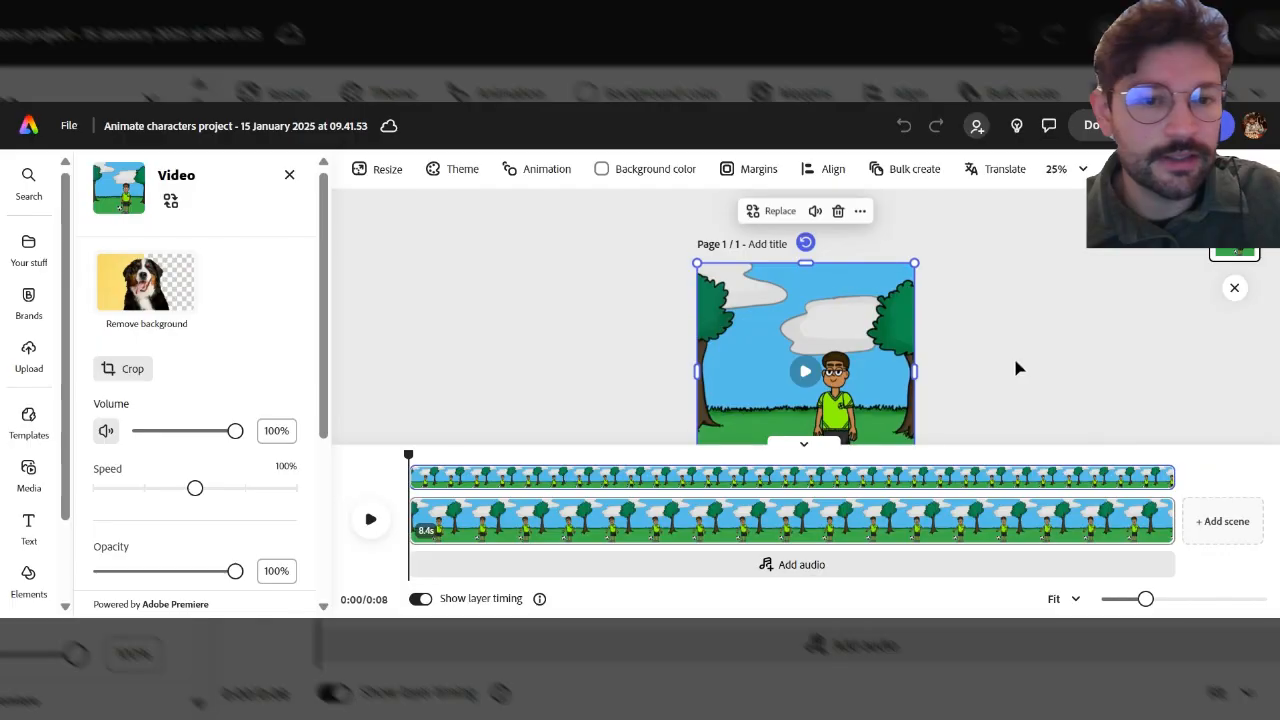
pyautogui.scroll(-1, 1014, 356)
pyautogui.click(1045, 367)
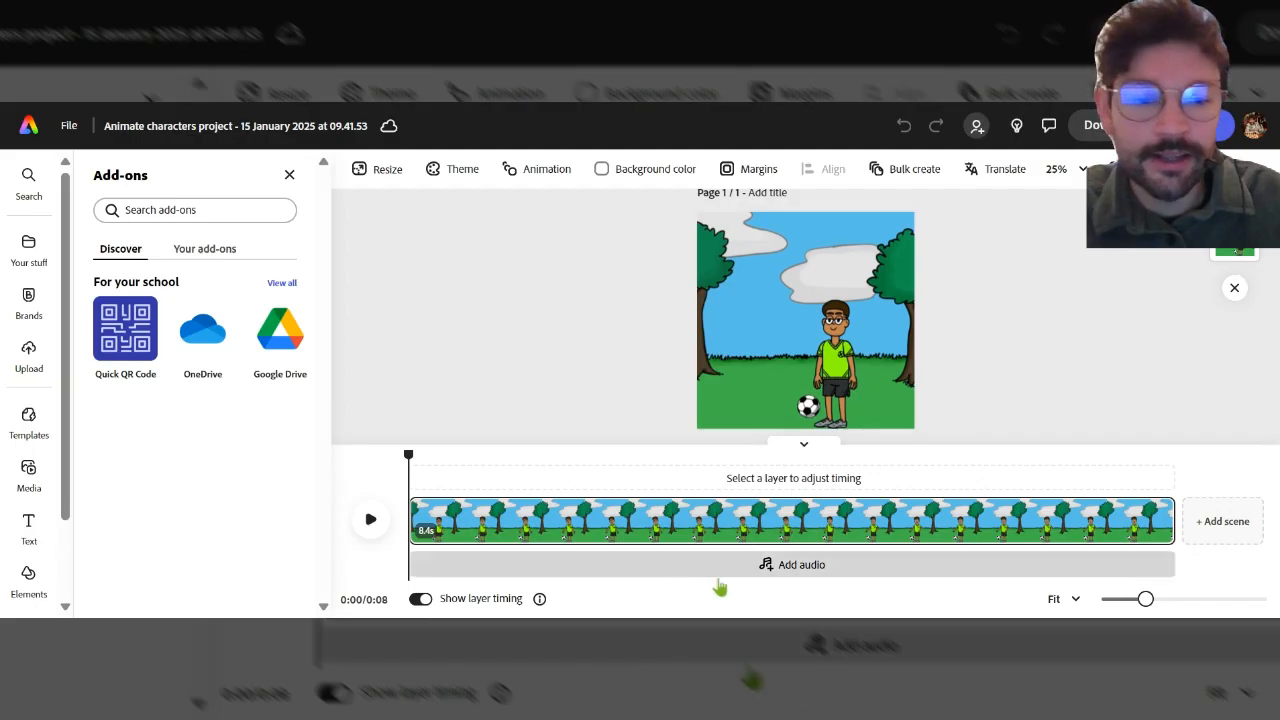
# Add the Bossa Lounge - Loop track as background audio from the audio library.
pyautogui.click(800, 578)
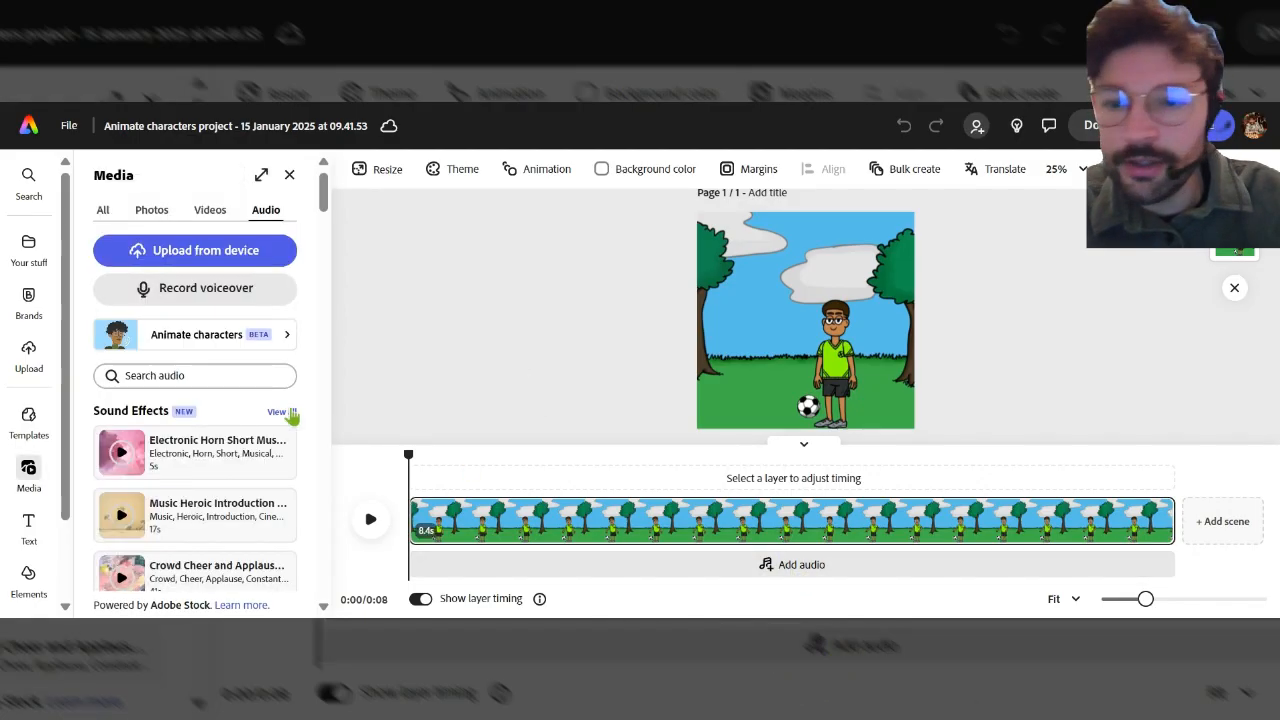
pyautogui.scroll(-5, 222, 400)
pyautogui.scroll(3, 220, 470)
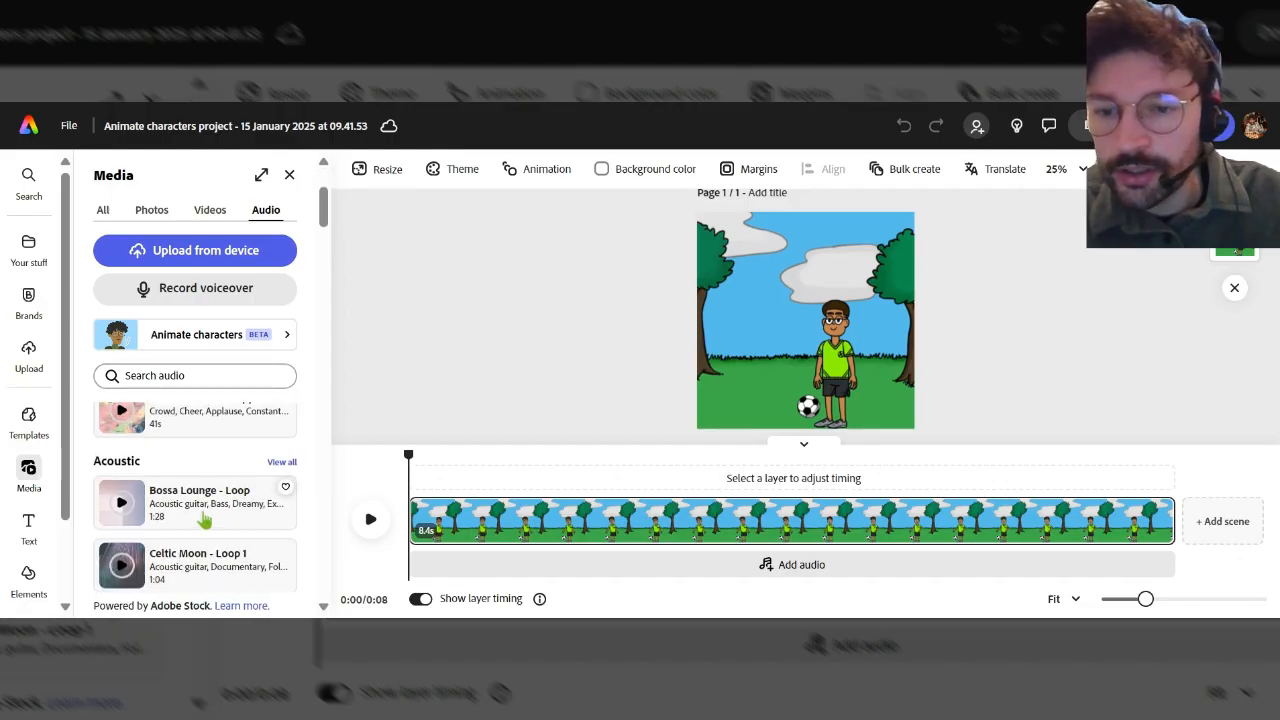
pyautogui.click(212, 512)
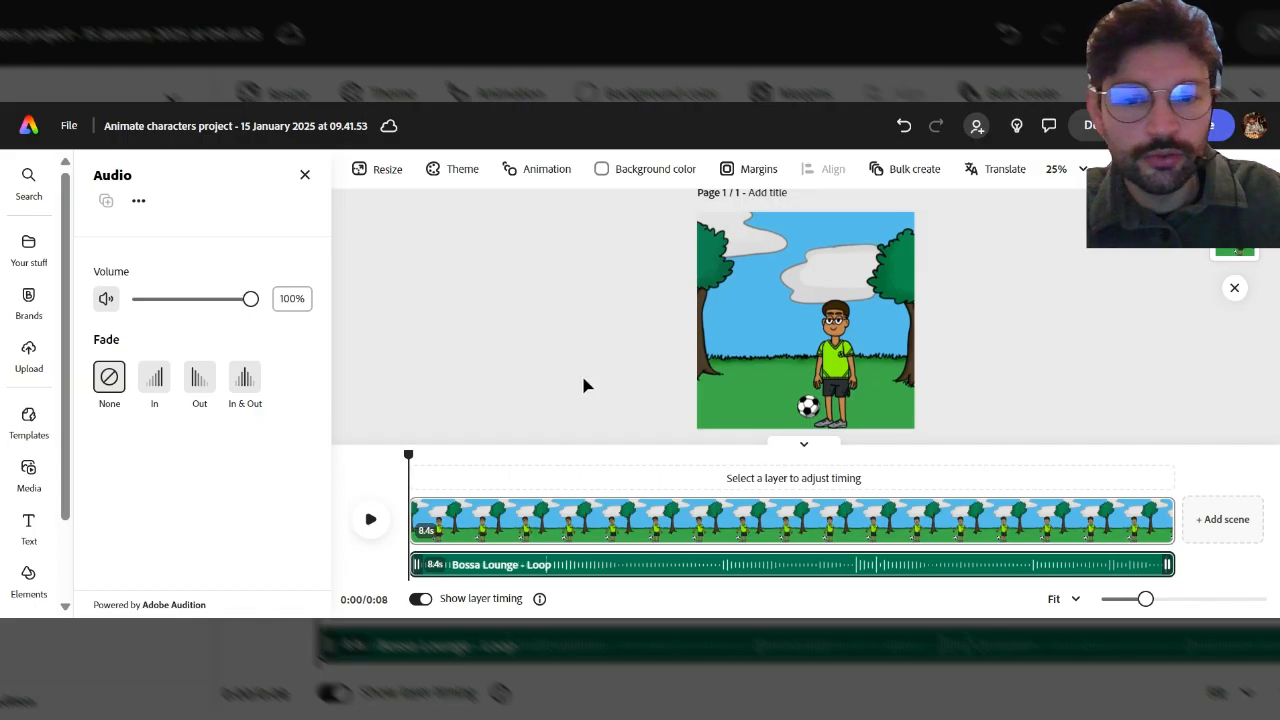
# Preview the video, select the music track and lower its volume to 5%.
pyautogui.click(370, 530)
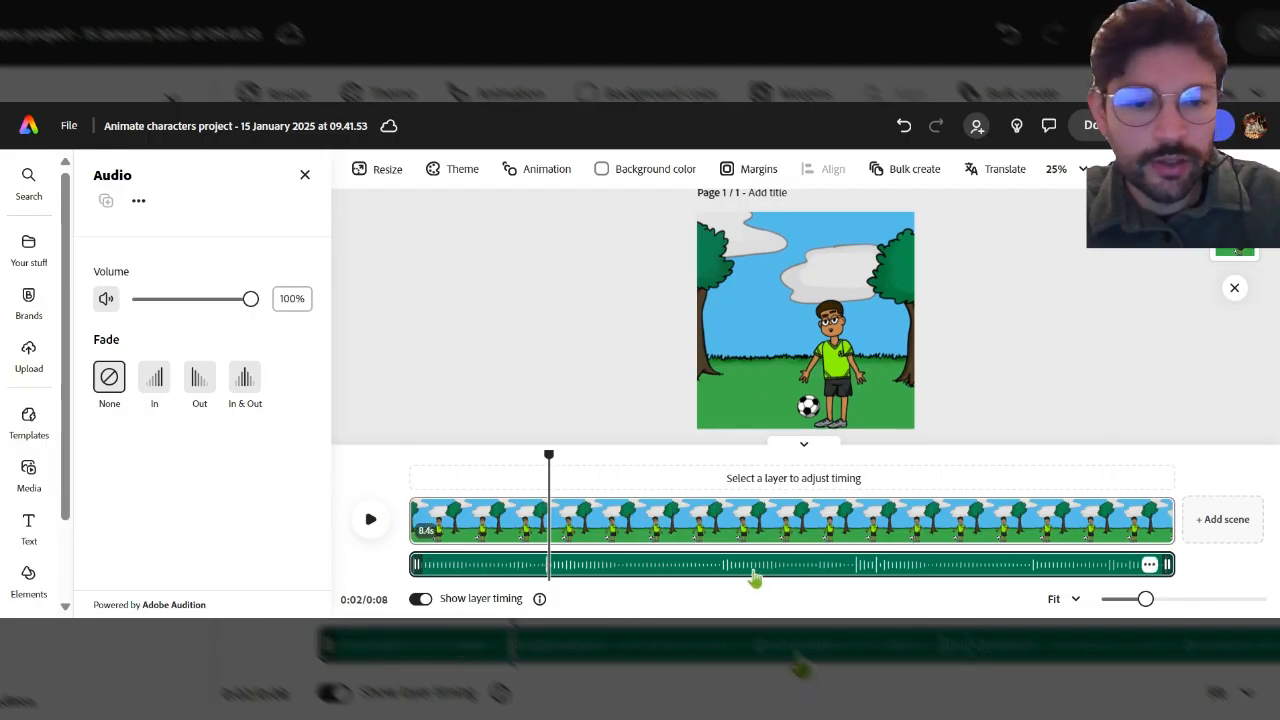
pyautogui.click(755, 578)
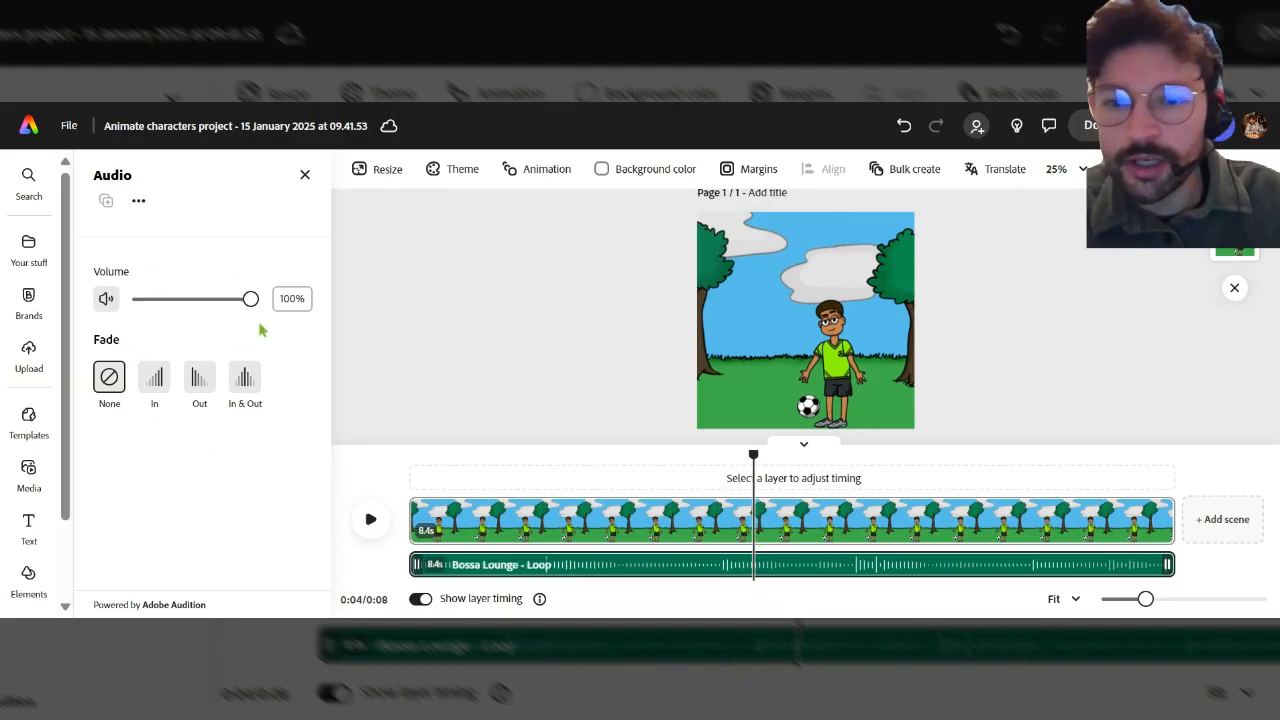
pyautogui.moveTo(250, 301); pyautogui.dragTo(141, 314)
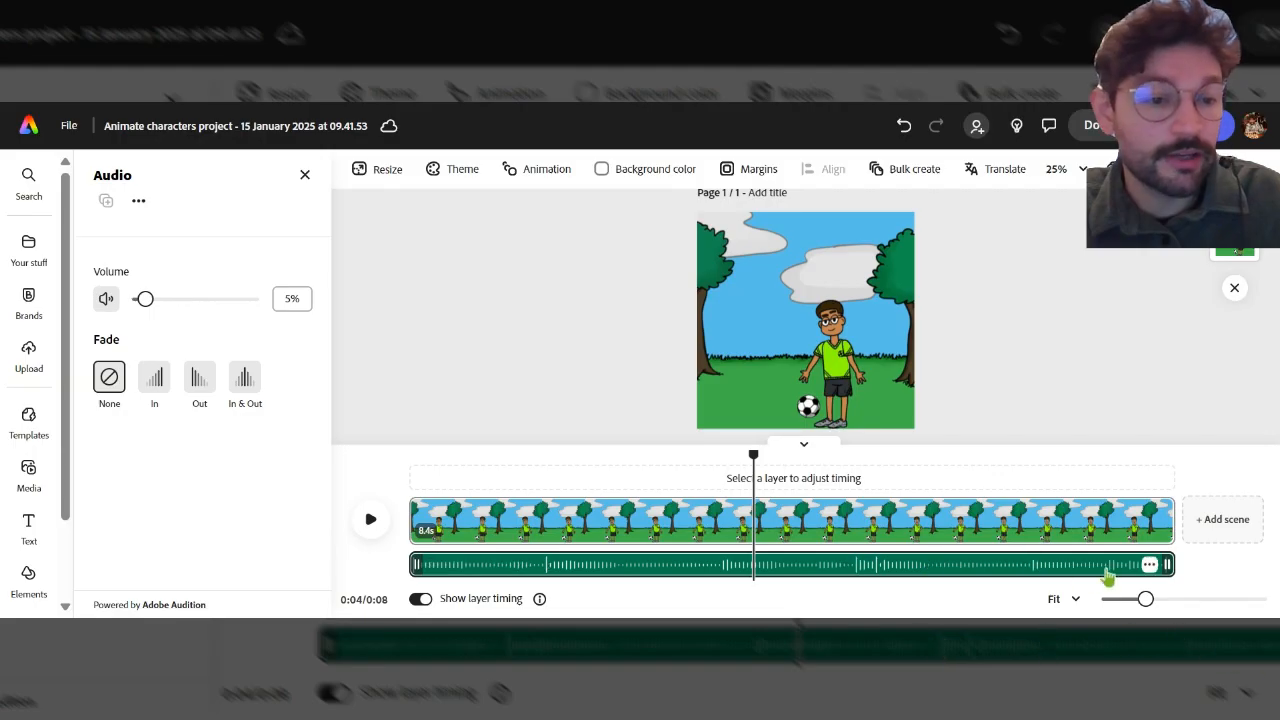
# Apply a fade out to the music track with a 2 s duration.
pyautogui.click(199, 386)
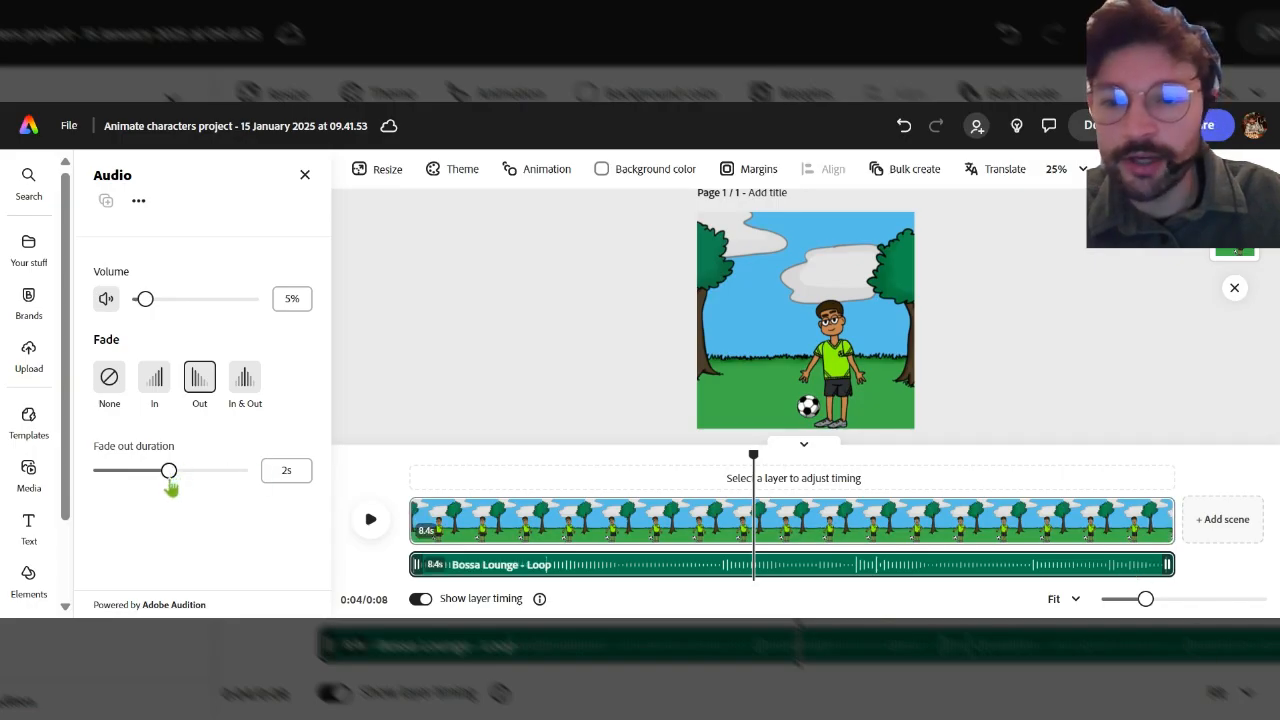
pyautogui.moveTo(169, 477)
pyautogui.mouseDown()
pyautogui.moveTo(210, 479)
pyautogui.moveTo(172, 487)
pyautogui.mouseUp()
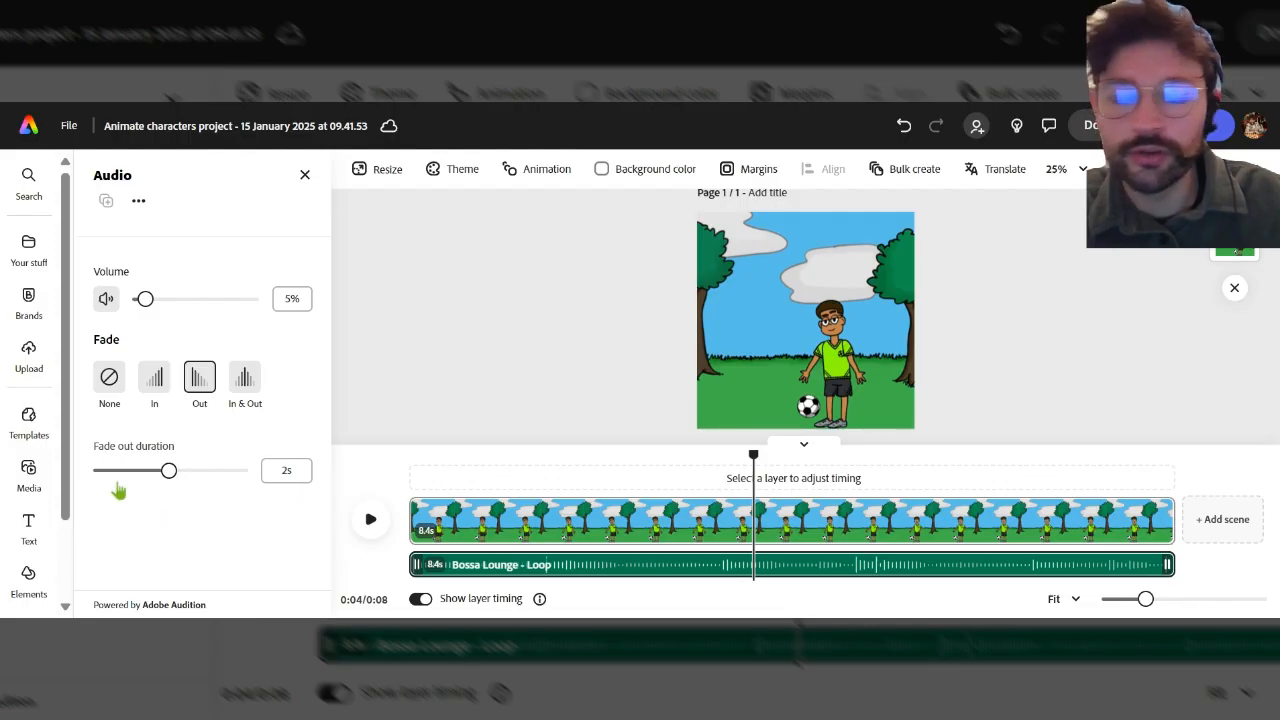
pyautogui.click(333, 224)
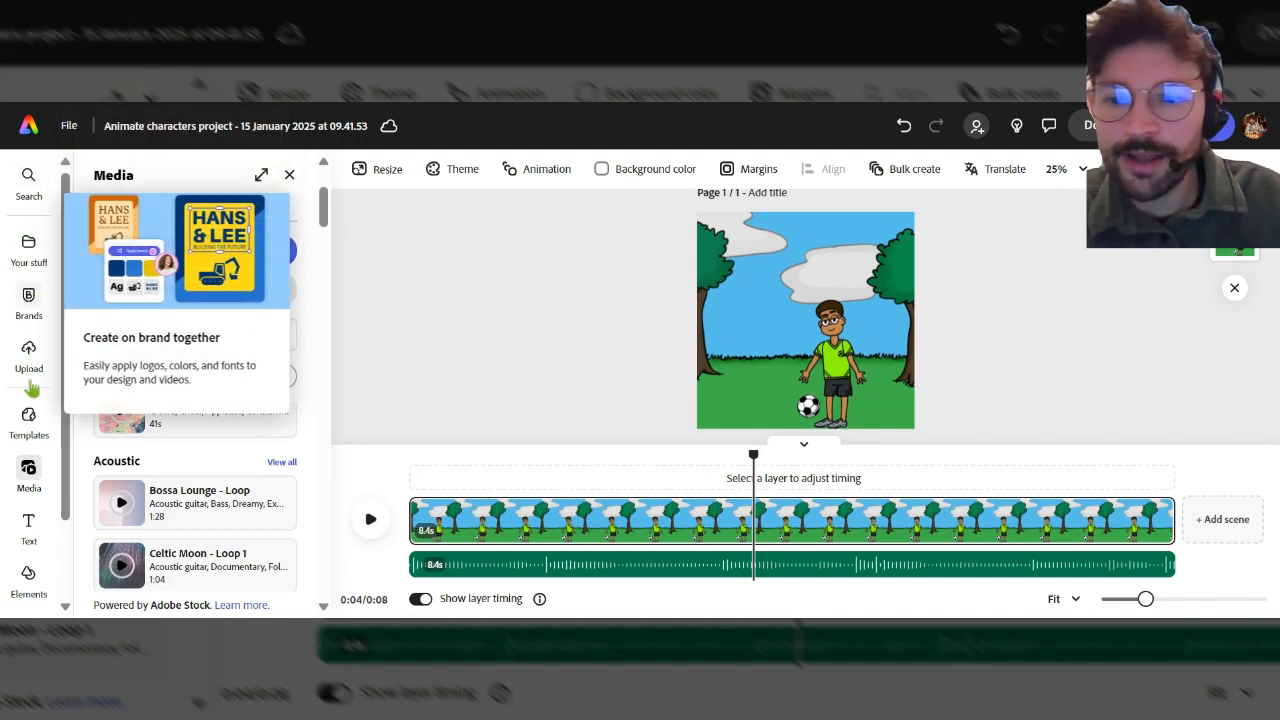
# Add a new text box to the canvas reading "Devloping my ball game skills".
pyautogui.click(28, 526)
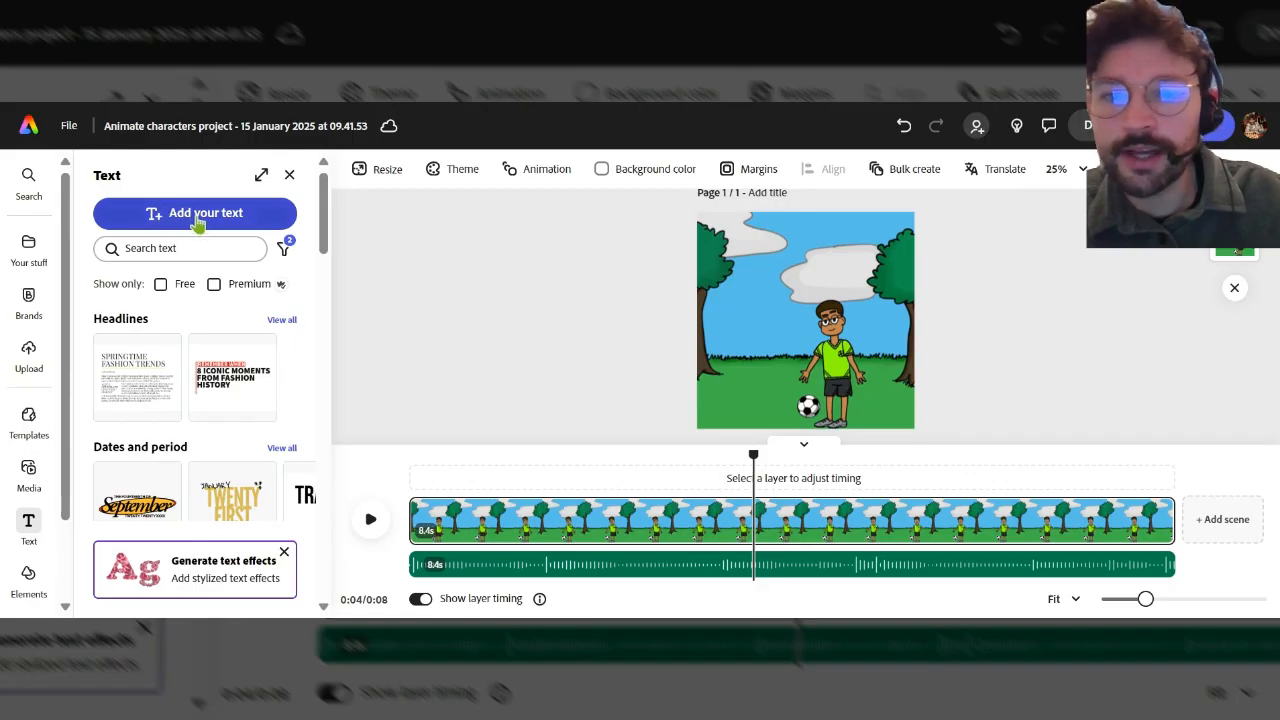
pyautogui.click(199, 220)
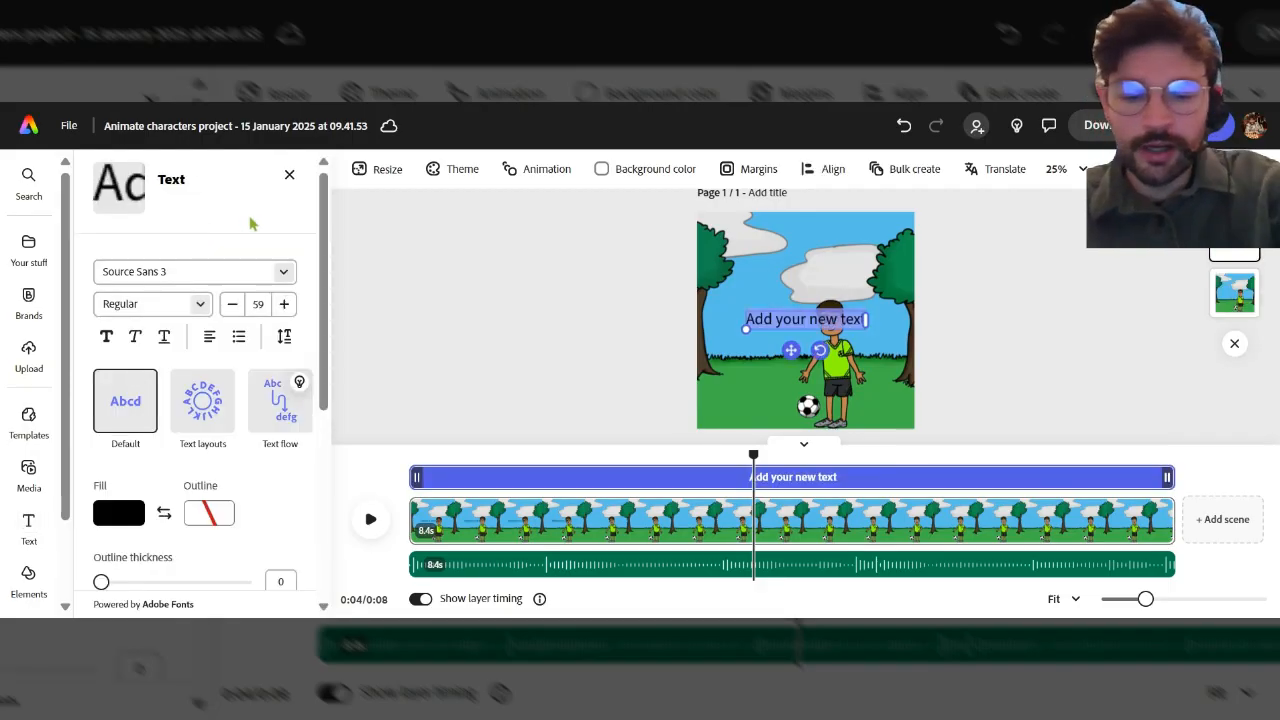
pyautogui.write('Devloping my ball game skills')
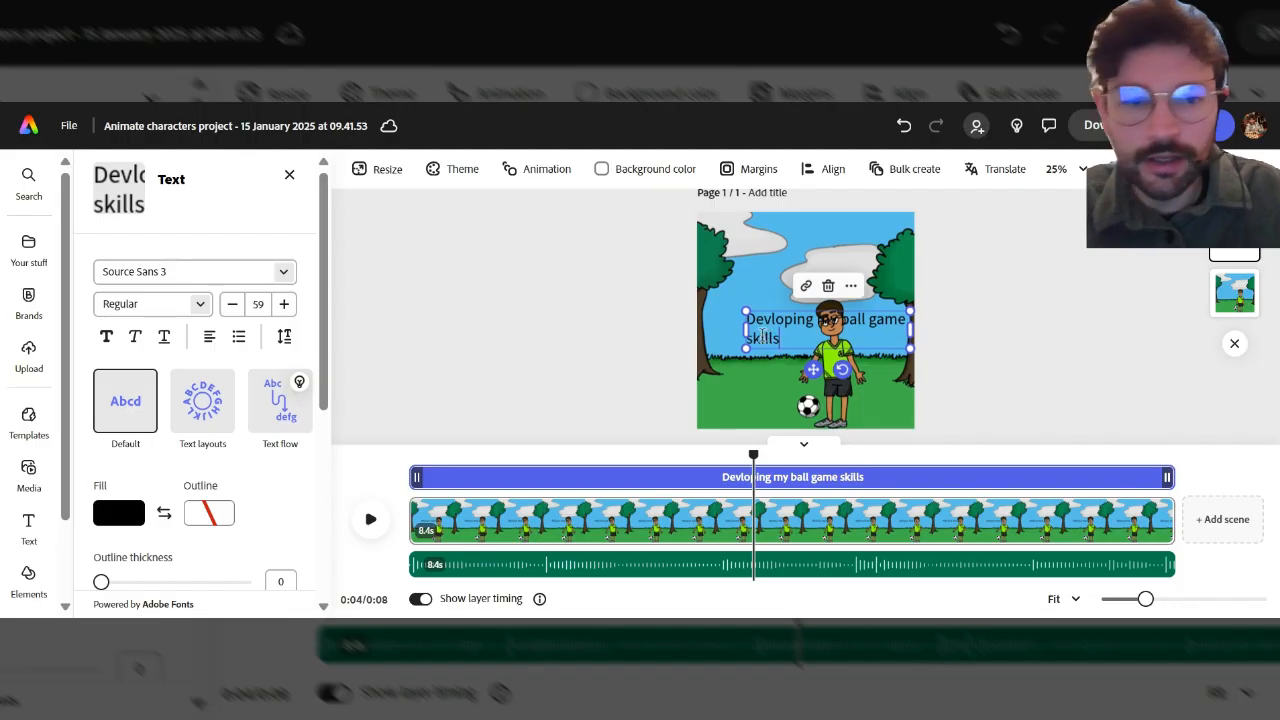
# Correct the spelling in the text to "Developing my ball game skills".
pyautogui.hotkey('ctrl', 'a')
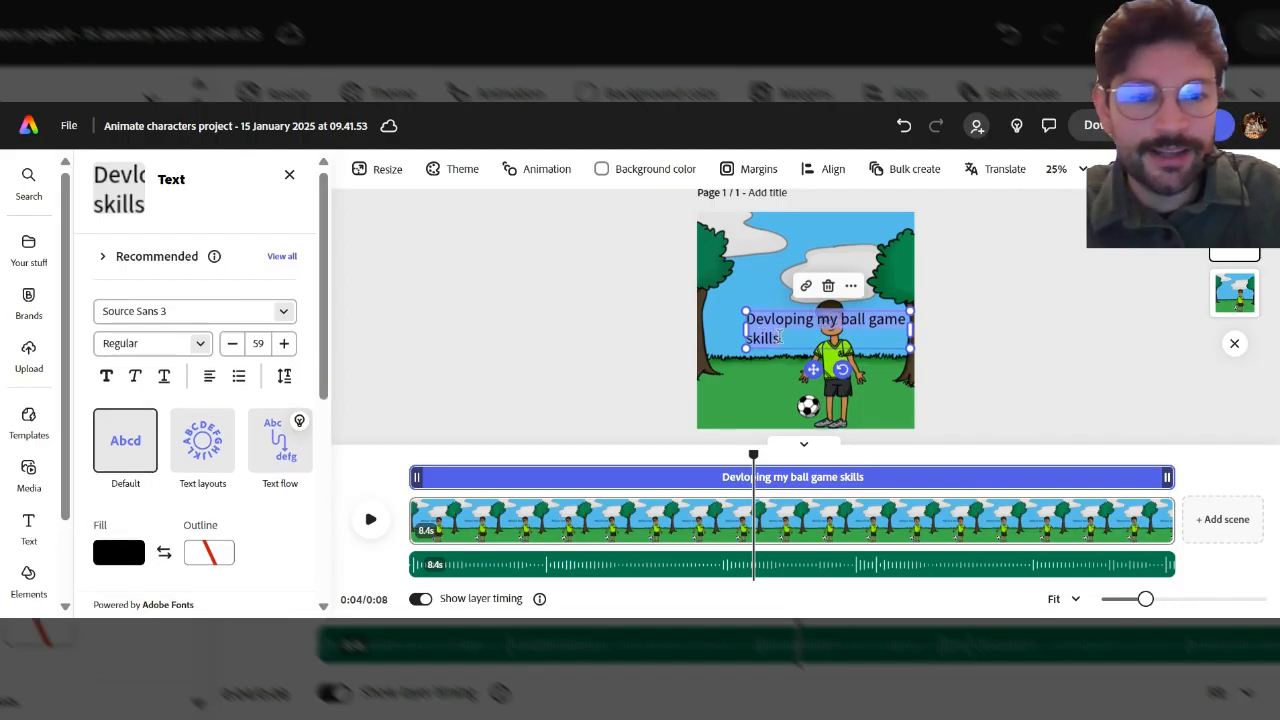
pyautogui.click(771, 320)
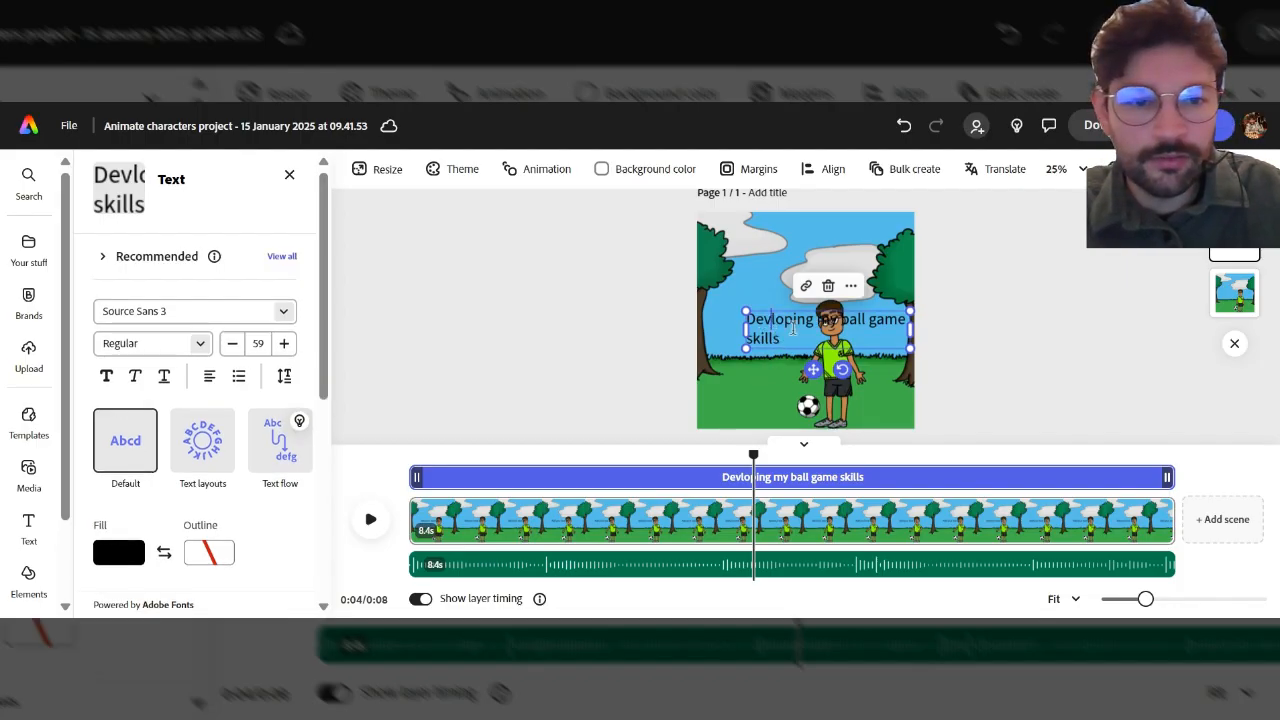
pyautogui.write('e')
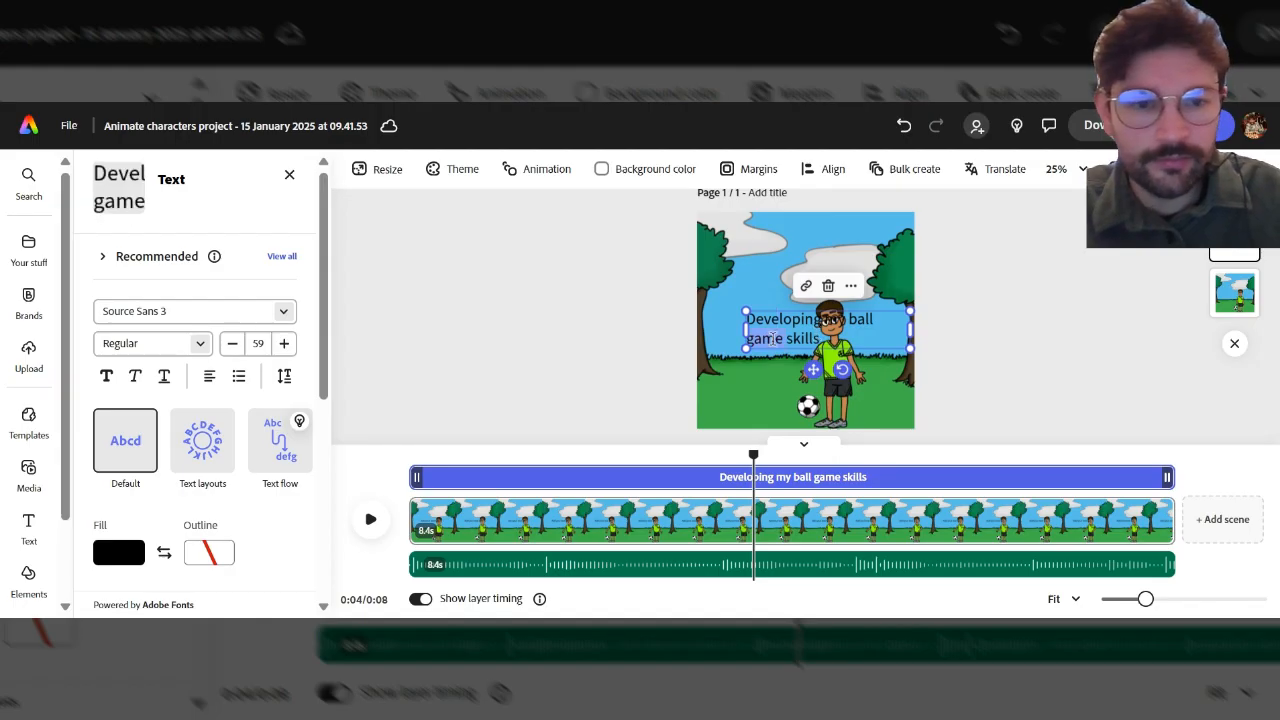
# Set the text's font to Gilbert Bold and increase its size to 67.
pyautogui.hotkey('ctrl', 'a')
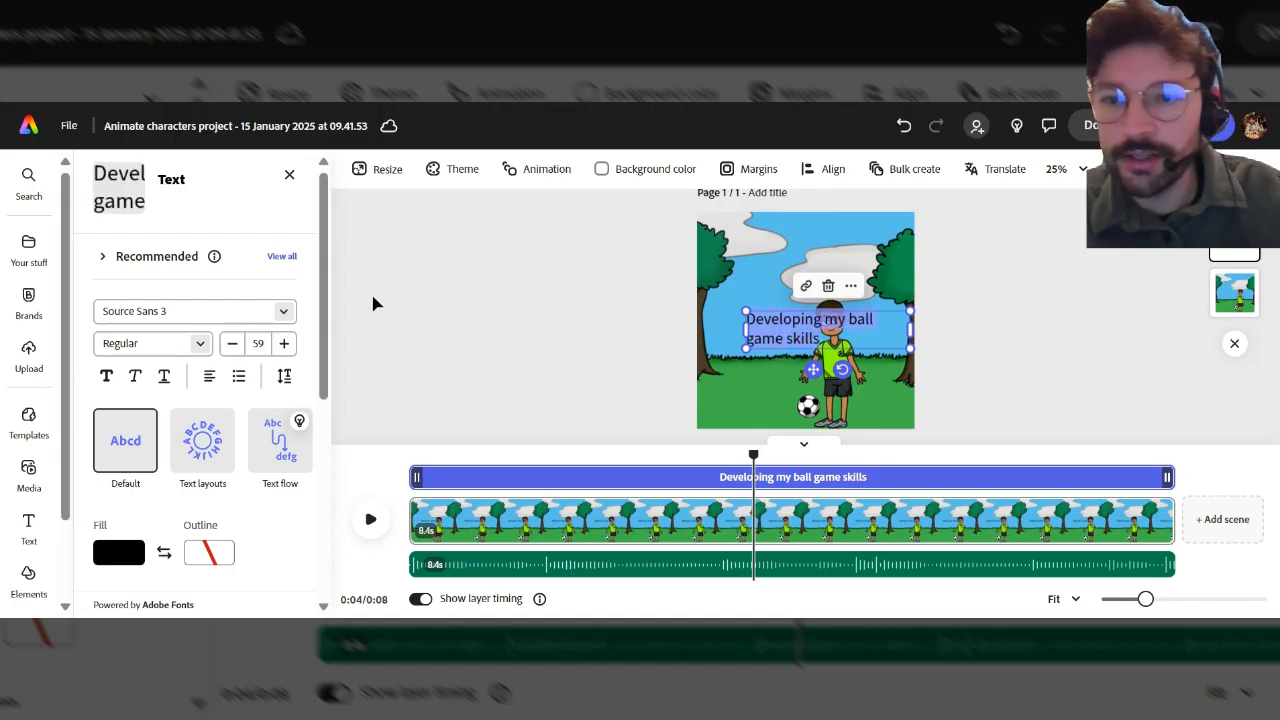
pyautogui.click(218, 311)
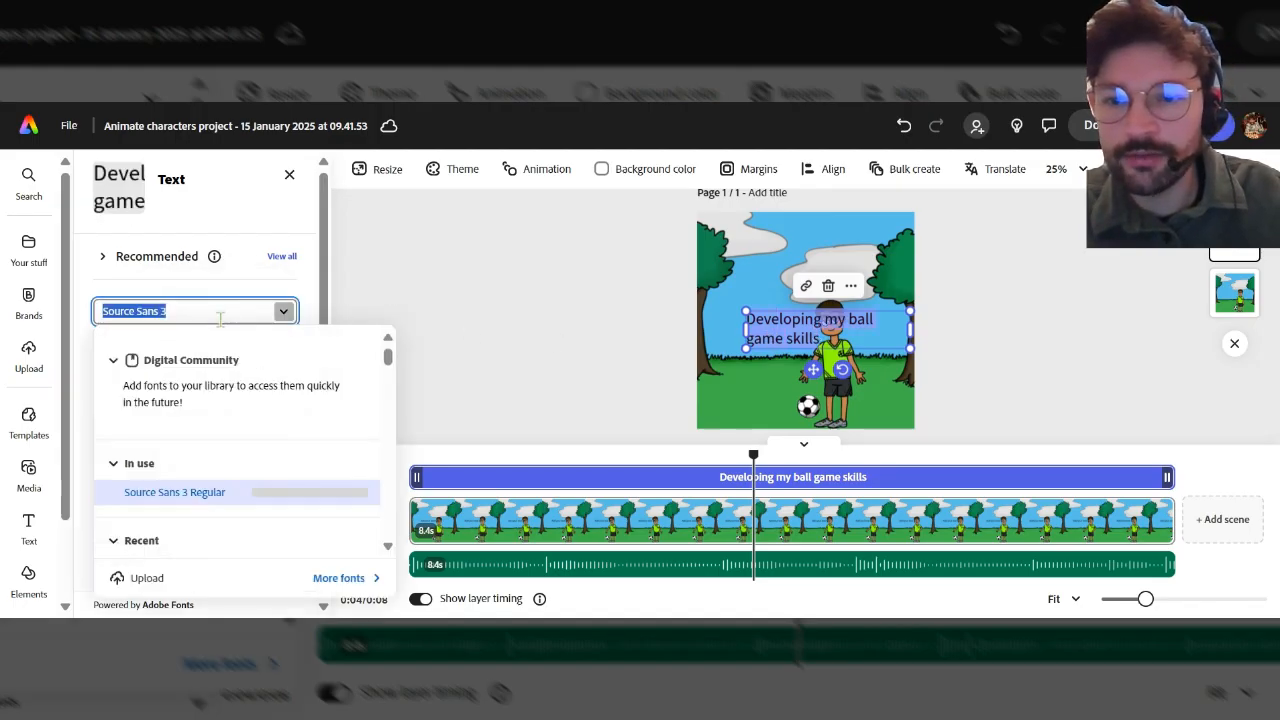
pyautogui.scroll(-3, 235, 437)
pyautogui.click(285, 405)
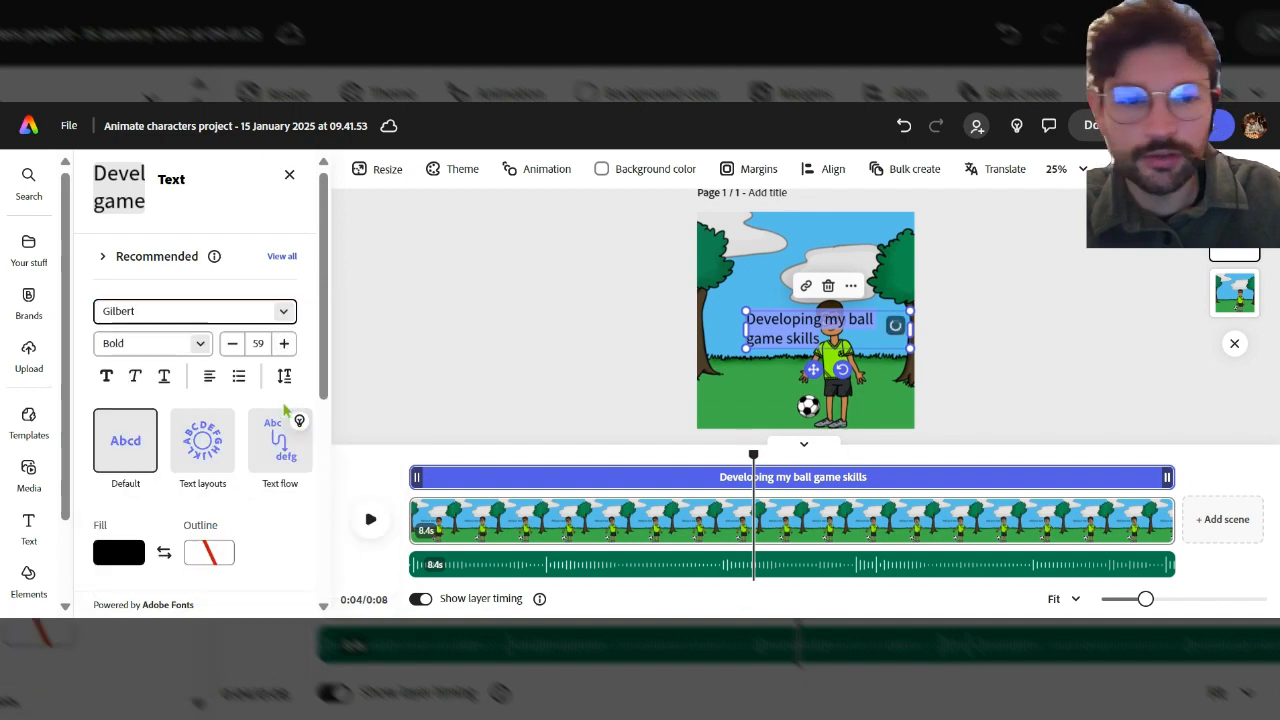
pyautogui.click(284, 343)
pyautogui.click(284, 343)
pyautogui.click(284, 343)
pyautogui.click(284, 343)
pyautogui.click(284, 343)
pyautogui.click(284, 343)
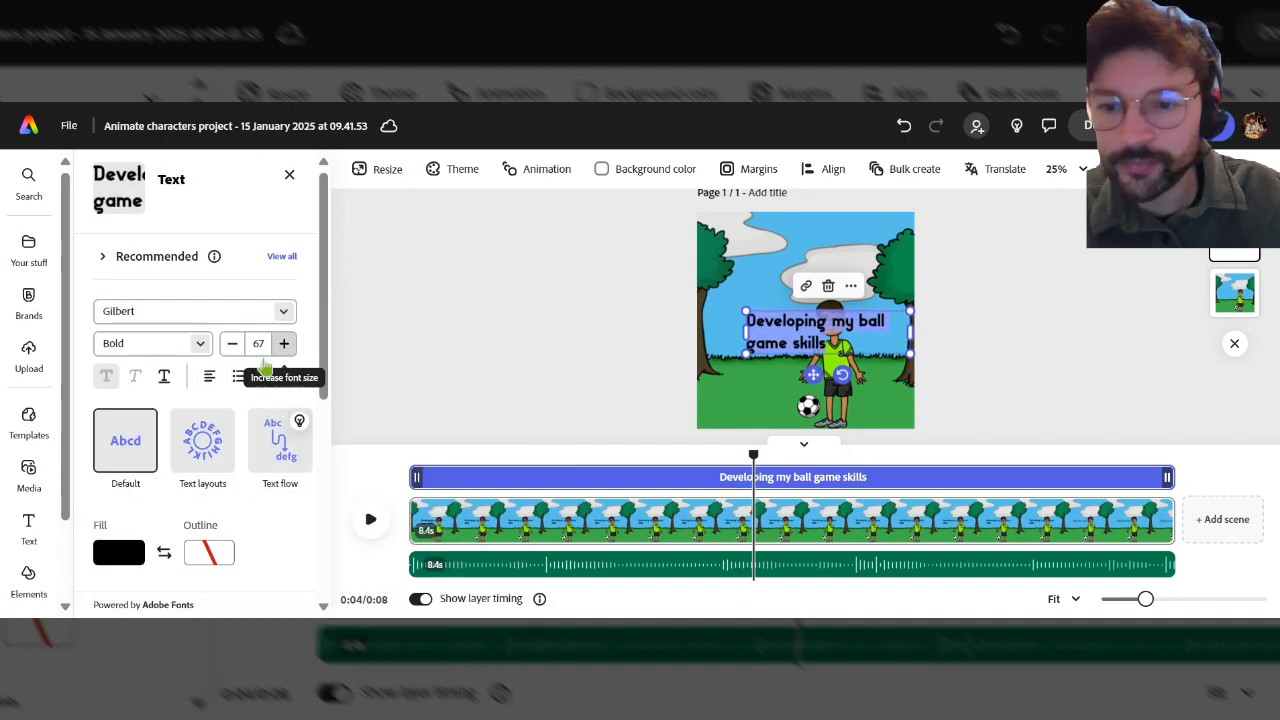
# Change the text's fill colour to a blue swatch from the extra colours.
pyautogui.scroll(-2, 183, 485)
pyautogui.scroll(-1, 183, 485)
pyautogui.click(120, 390)
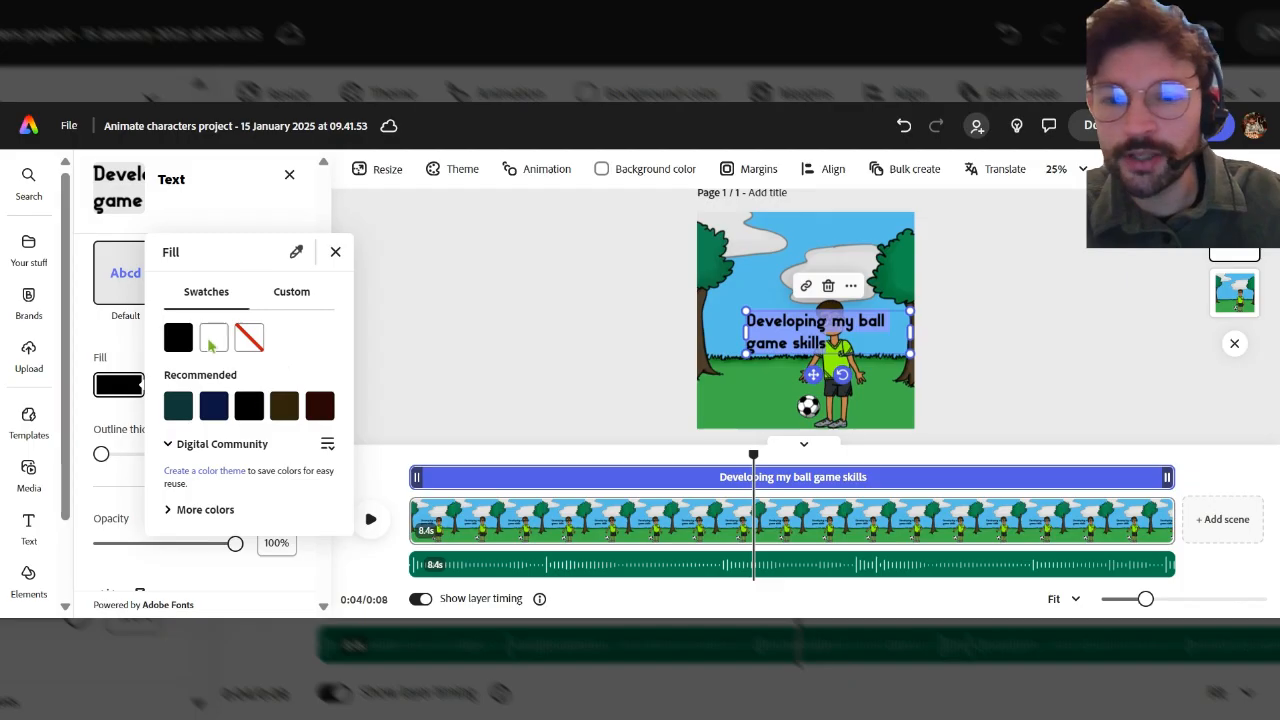
pyautogui.click(205, 510)
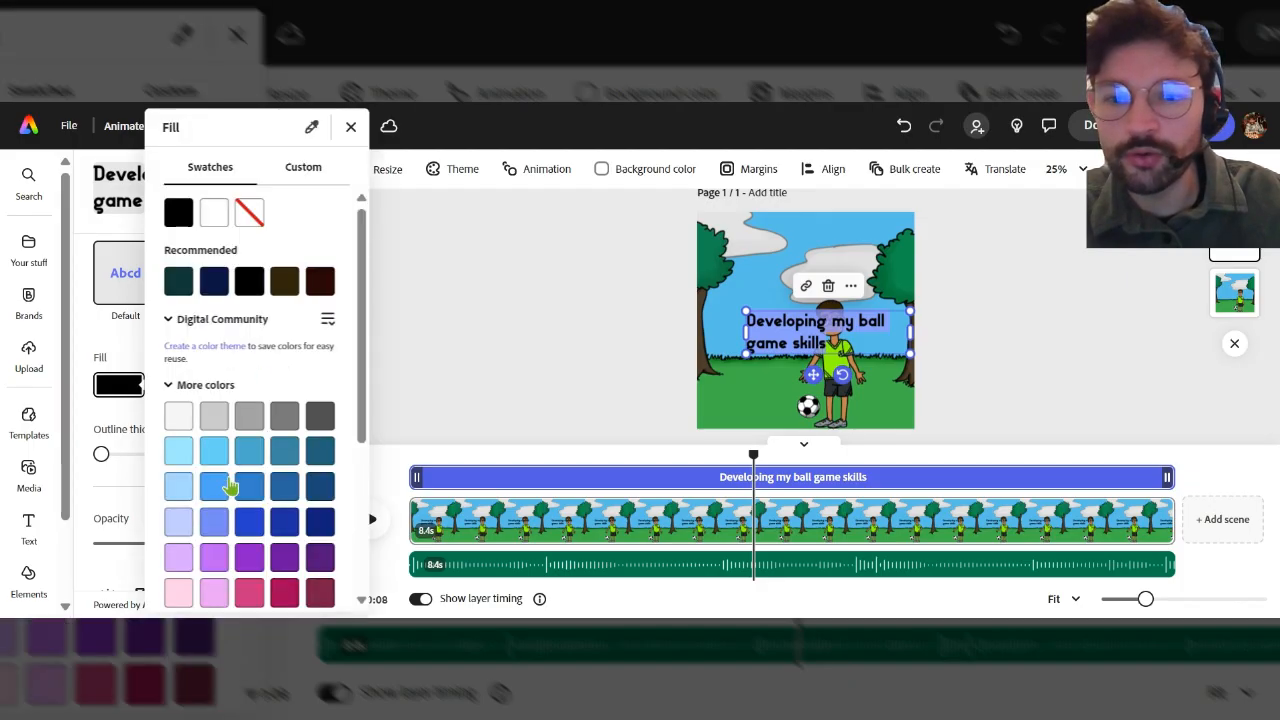
pyautogui.scroll(-3, 270, 433)
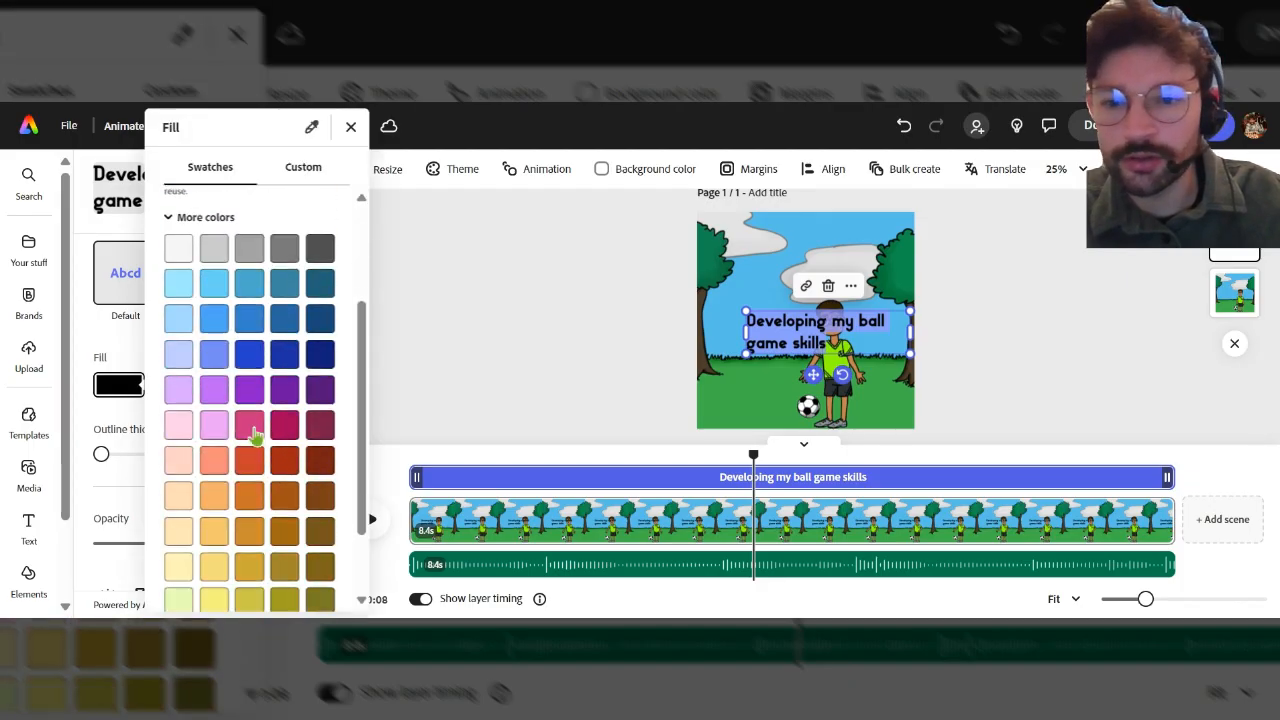
pyautogui.click(282, 358)
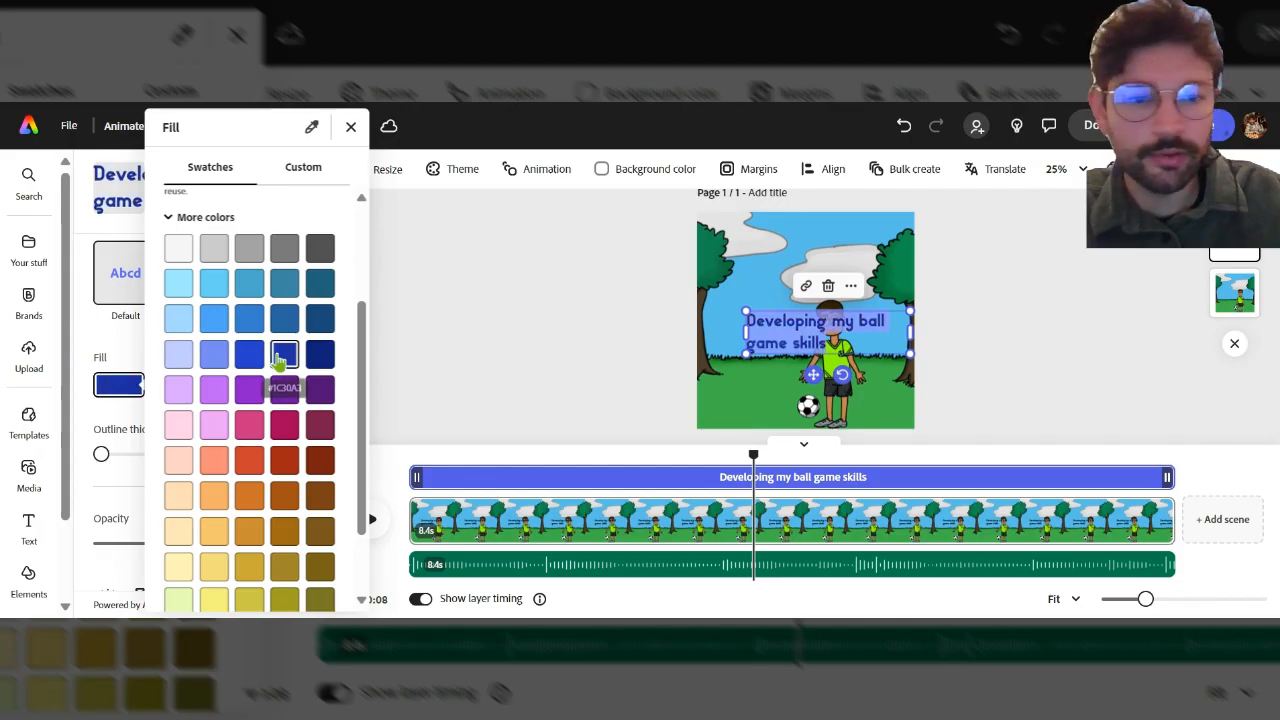
pyautogui.click(490, 338)
# Move the text box to the top centre of the canvas and deselect it.
pyautogui.moveTo(819, 335); pyautogui.dragTo(808, 238)
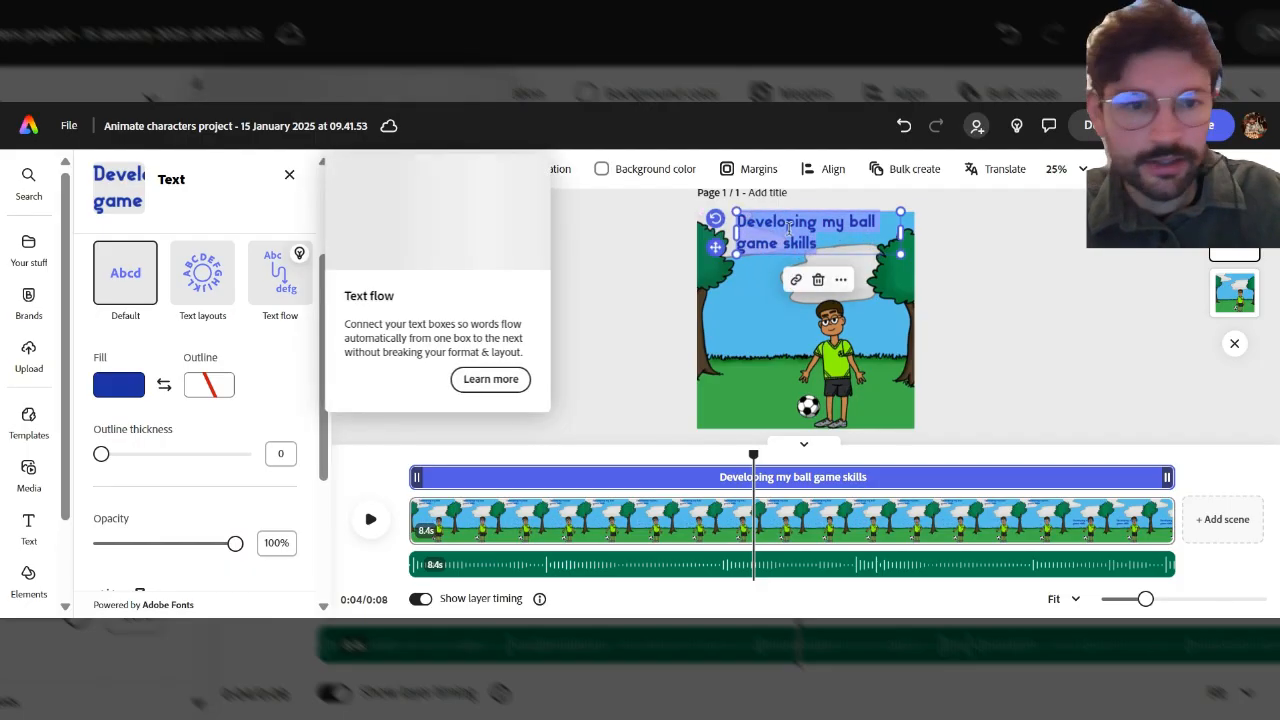
pyautogui.click(290, 183)
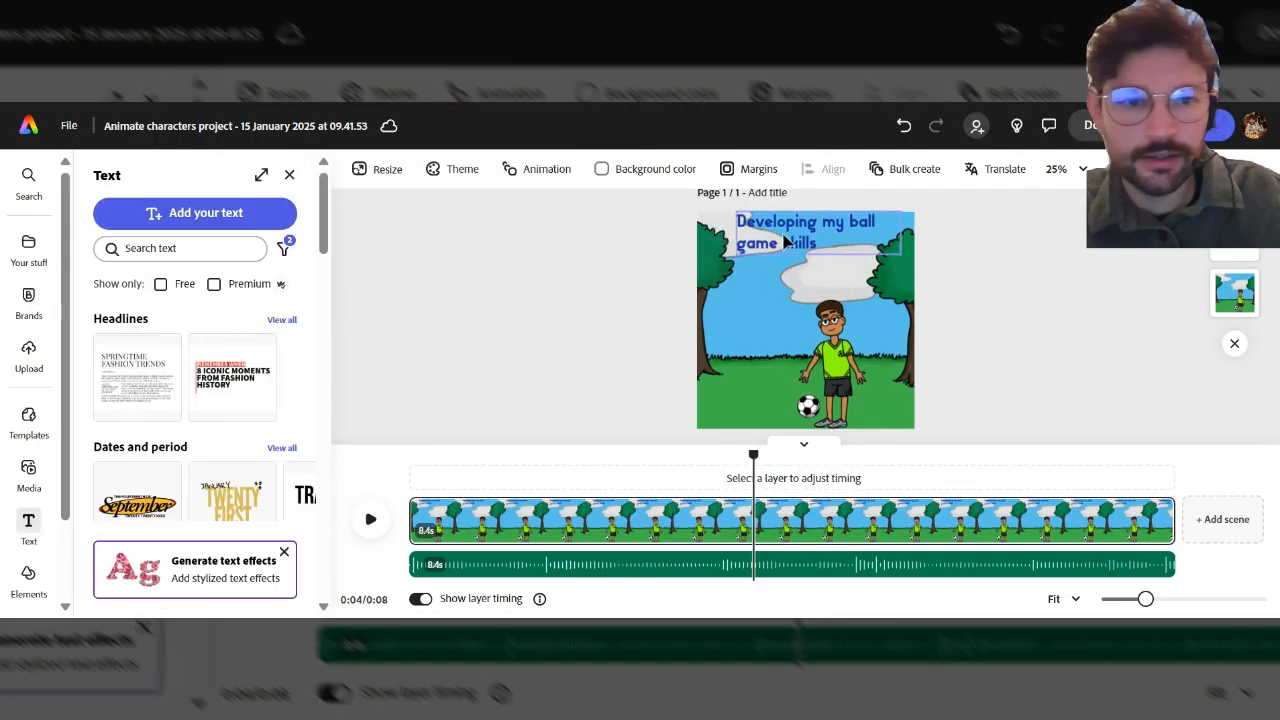
pyautogui.click(820, 240)
pyautogui.click(209, 375)
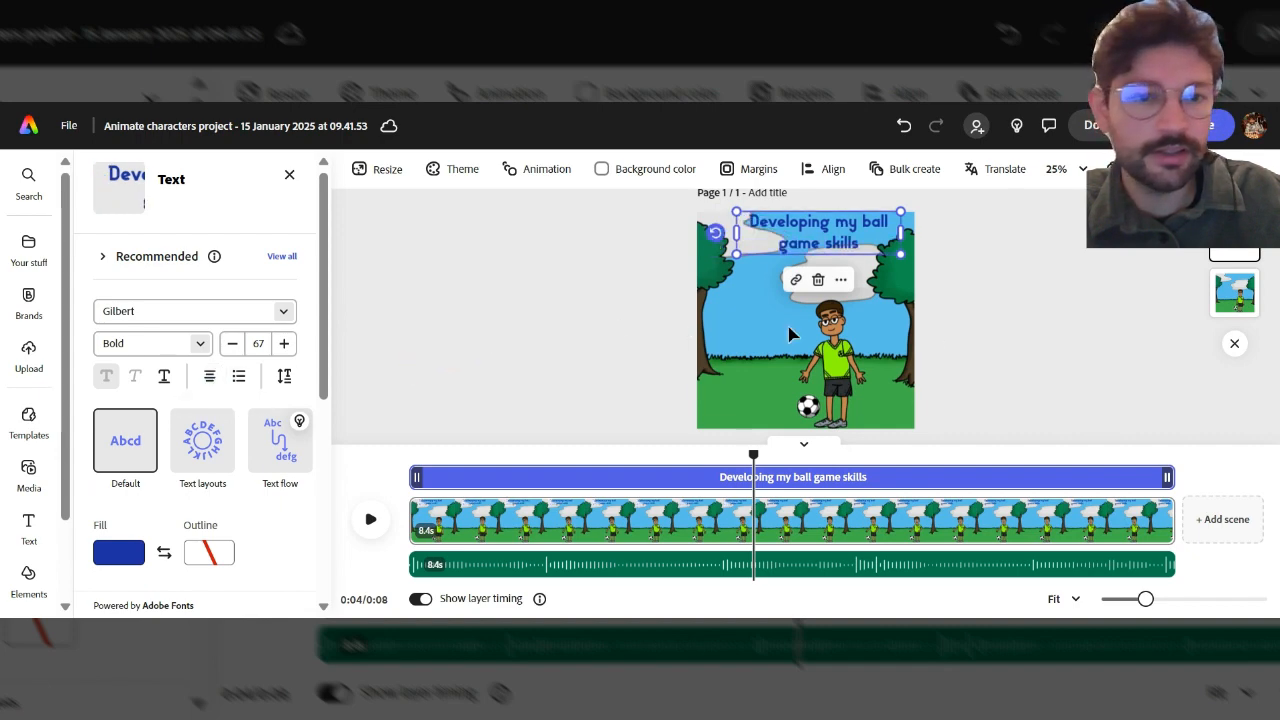
pyautogui.moveTo(828, 241); pyautogui.dragTo(819, 237)
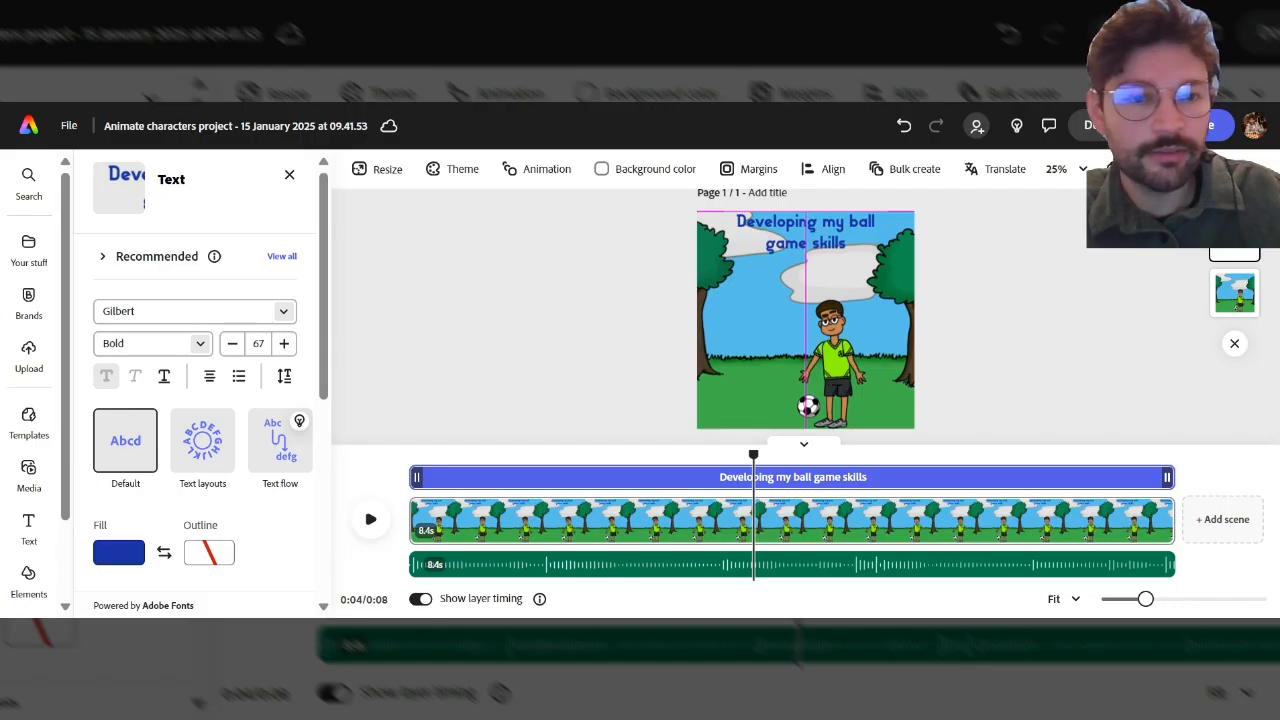
pyautogui.moveTo(819, 237); pyautogui.dragTo(819, 237)
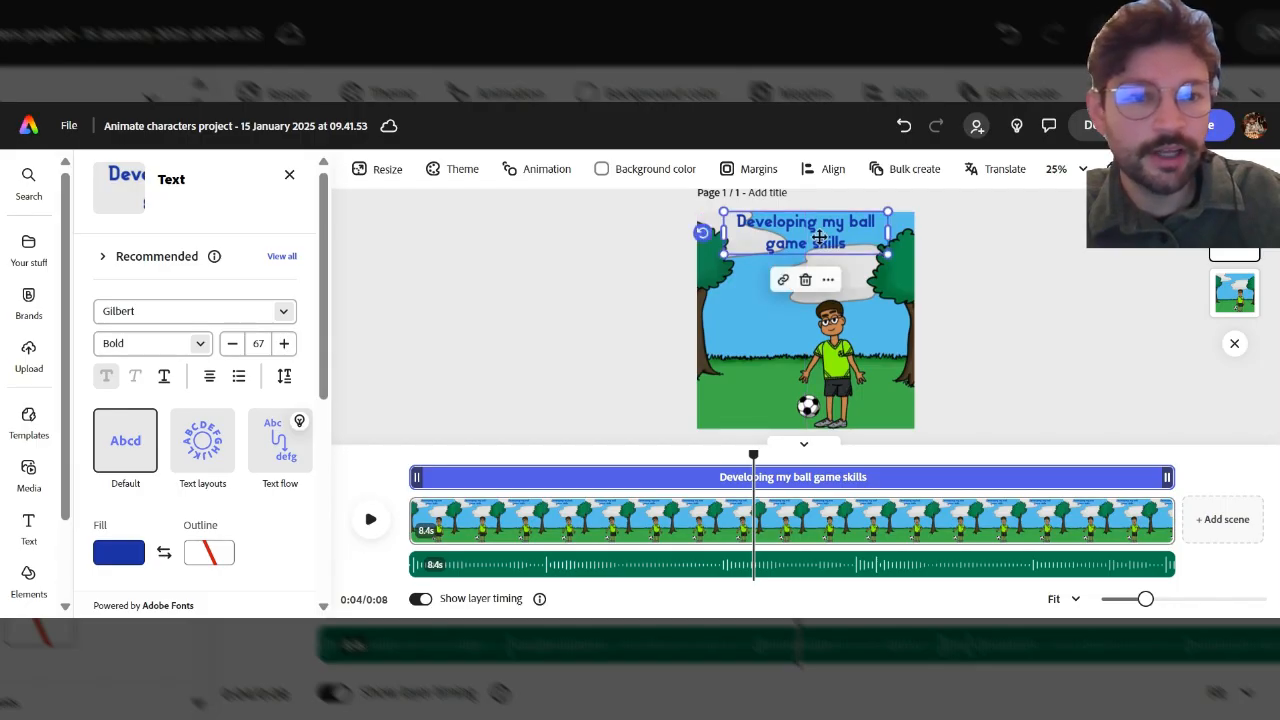
pyautogui.click(1050, 328)
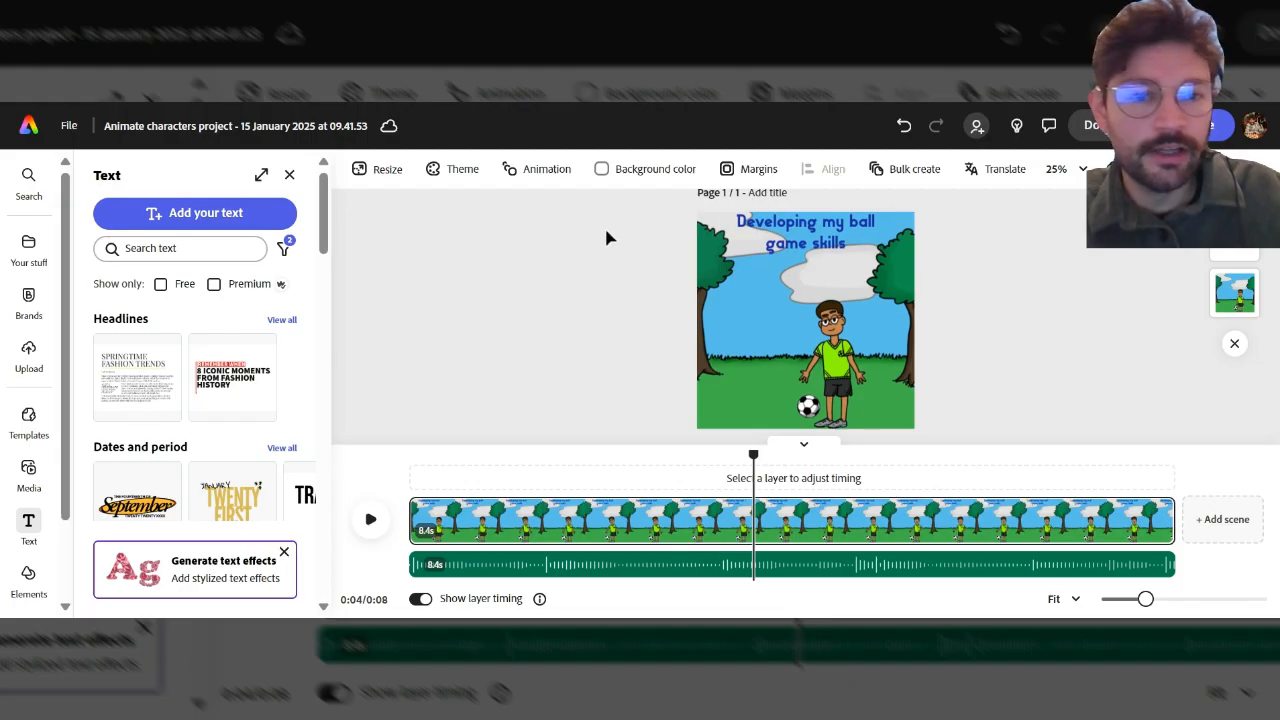
# Rewind the playhead to the start and review the file's sharing access options.
pyautogui.click(579, 452)
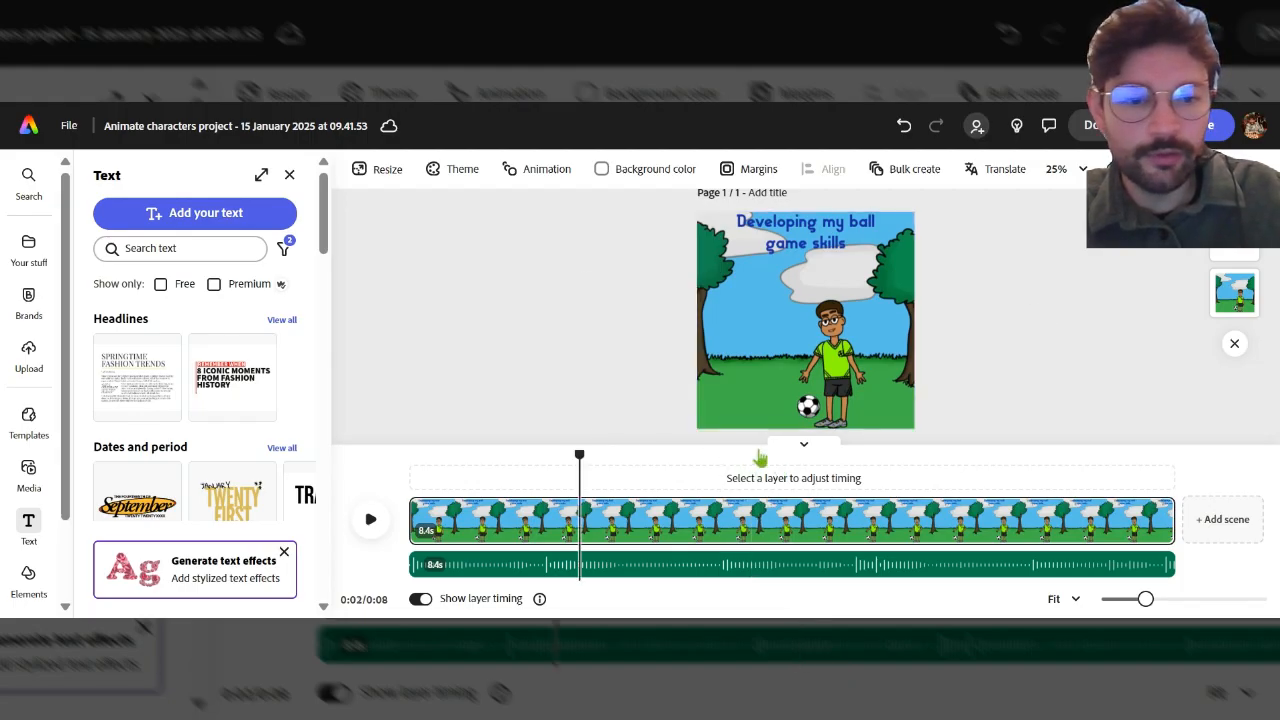
pyautogui.moveTo(439, 452); pyautogui.dragTo(408, 454)
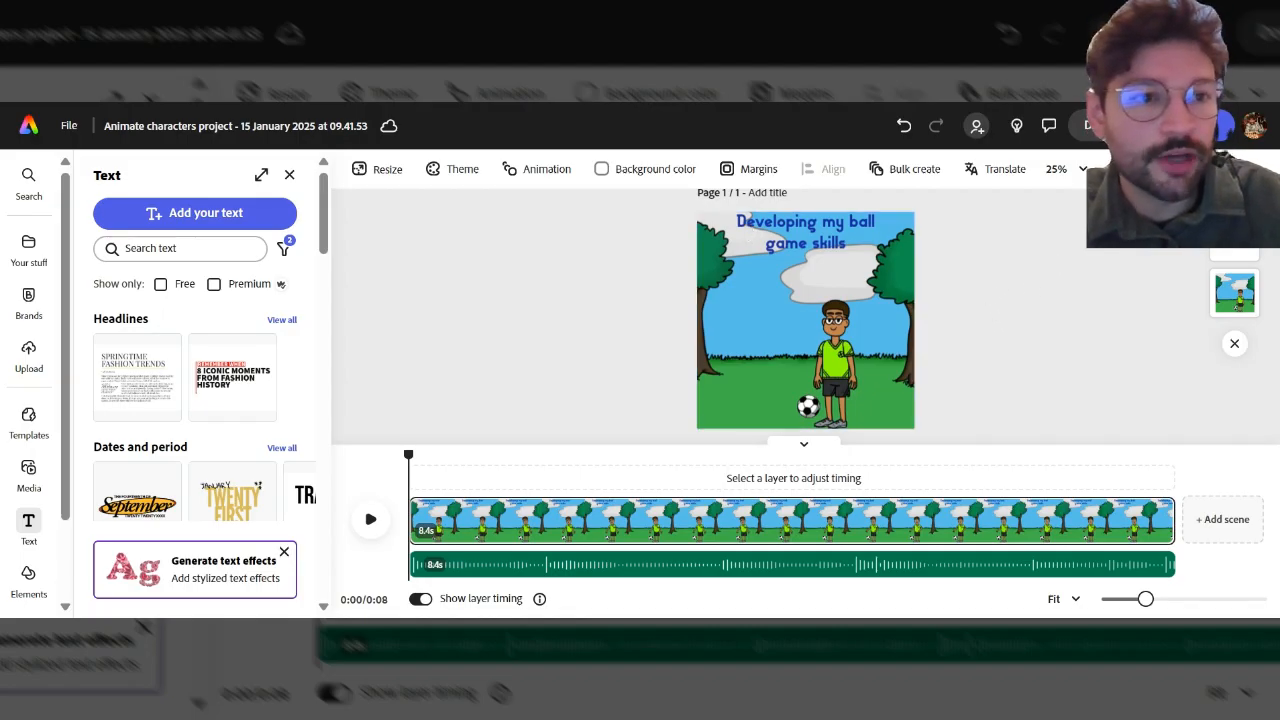
pyautogui.click(1204, 126)
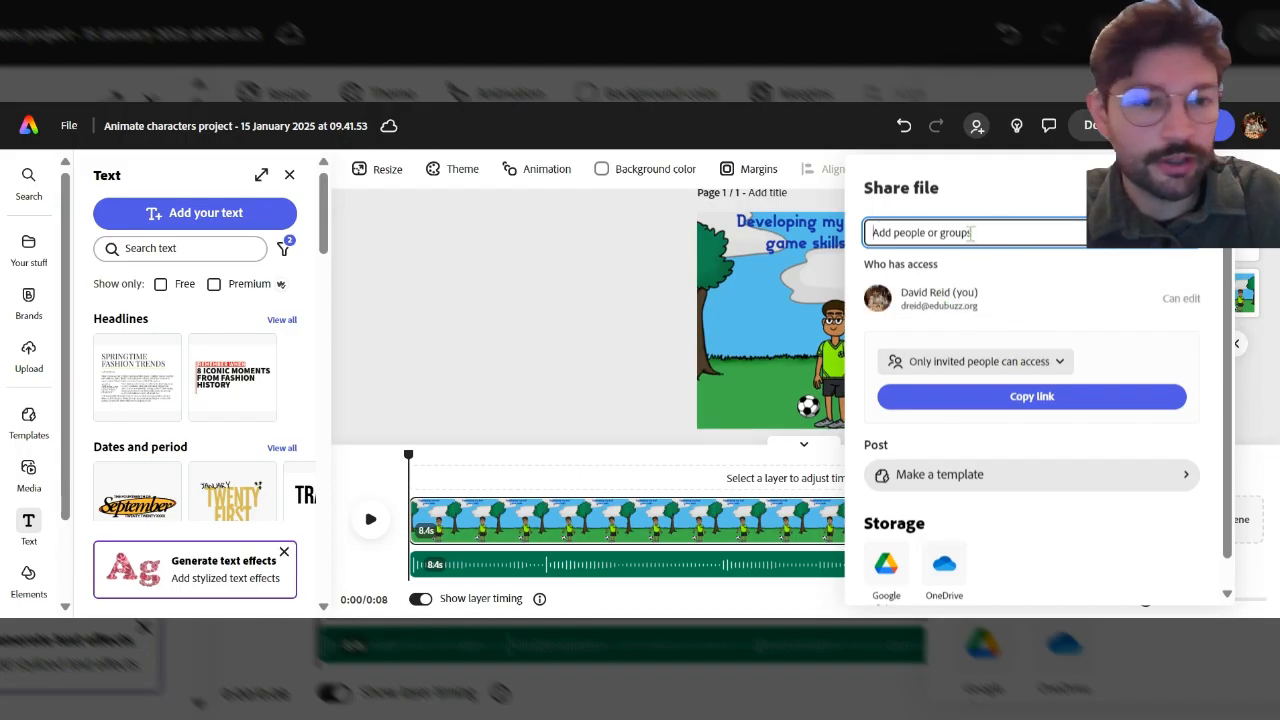
pyautogui.click(1020, 366)
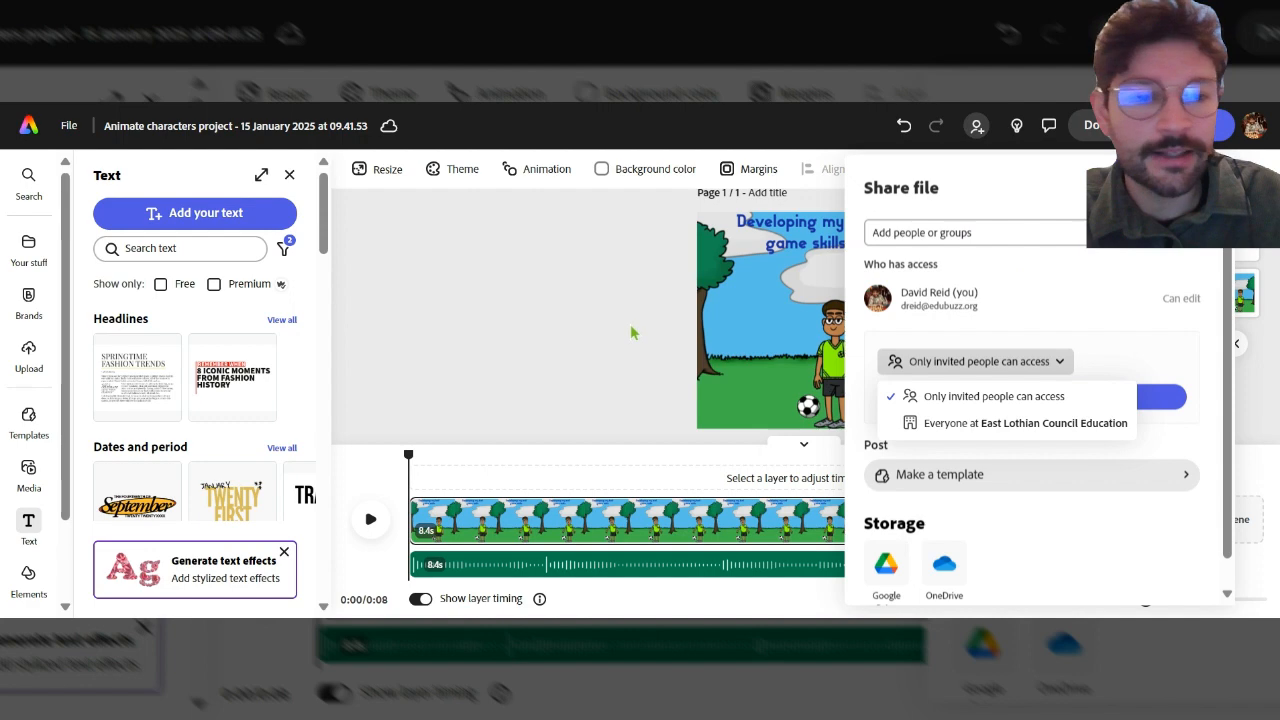
pyautogui.click(665, 332)
# Open Google Drive storage from the share panel, retry loading it, and start an upload to Google Drive.
pyautogui.click(976, 125)
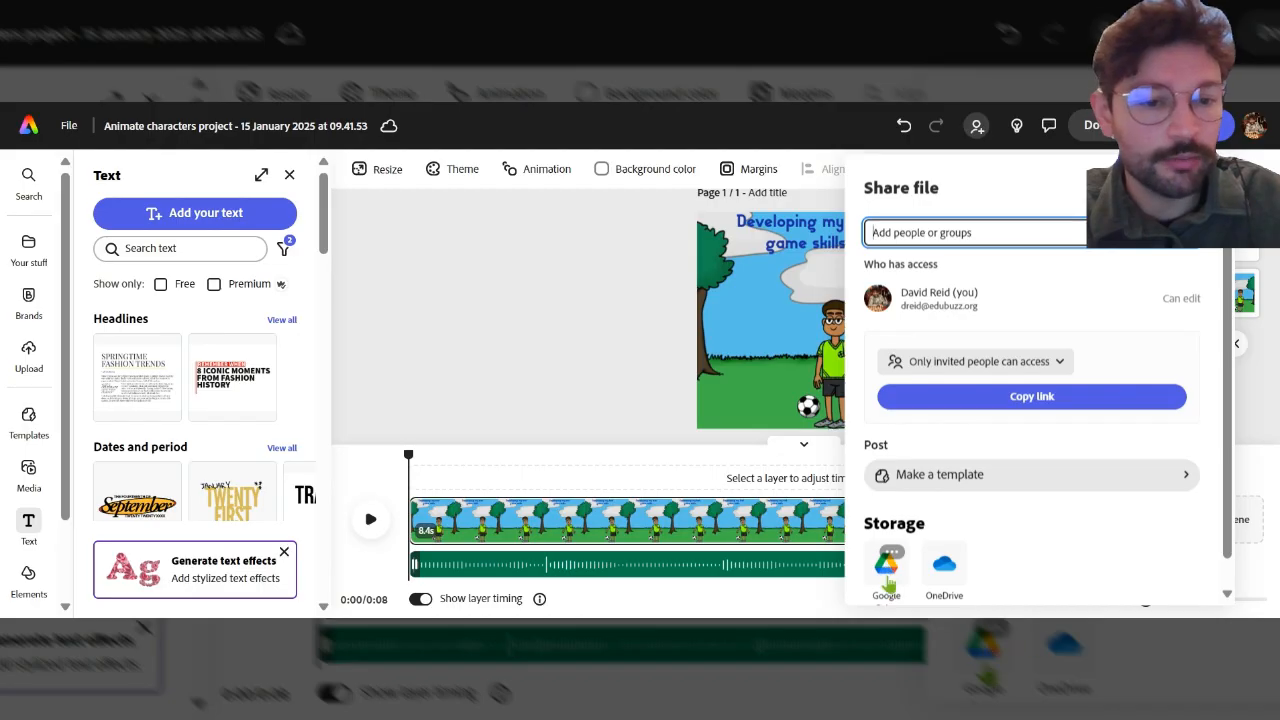
pyautogui.press('Escape')
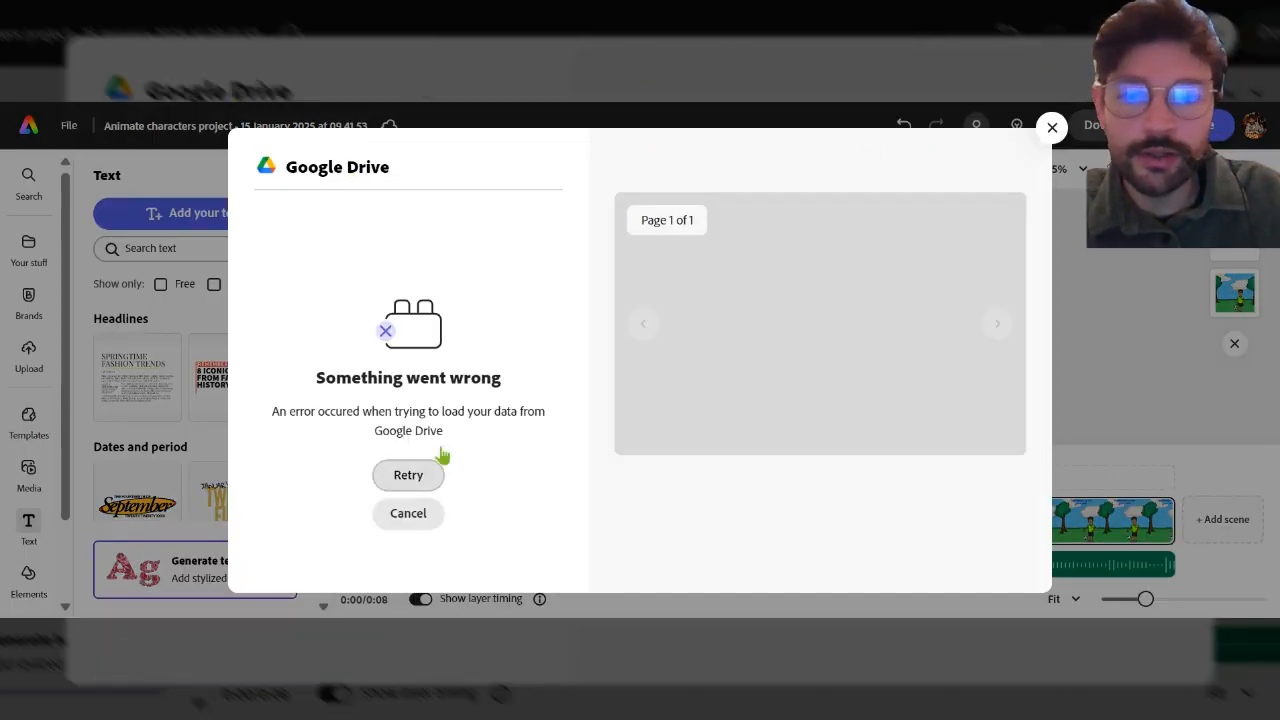
pyautogui.click(412, 484)
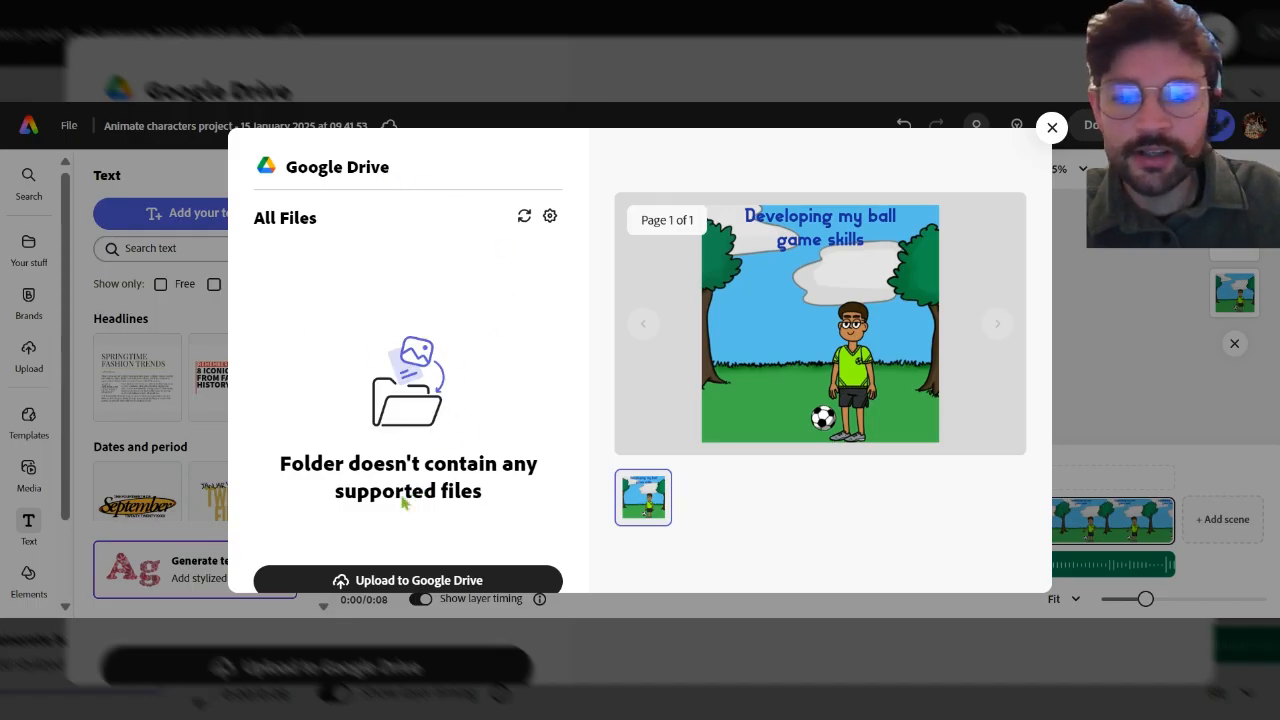
pyautogui.click(405, 580)
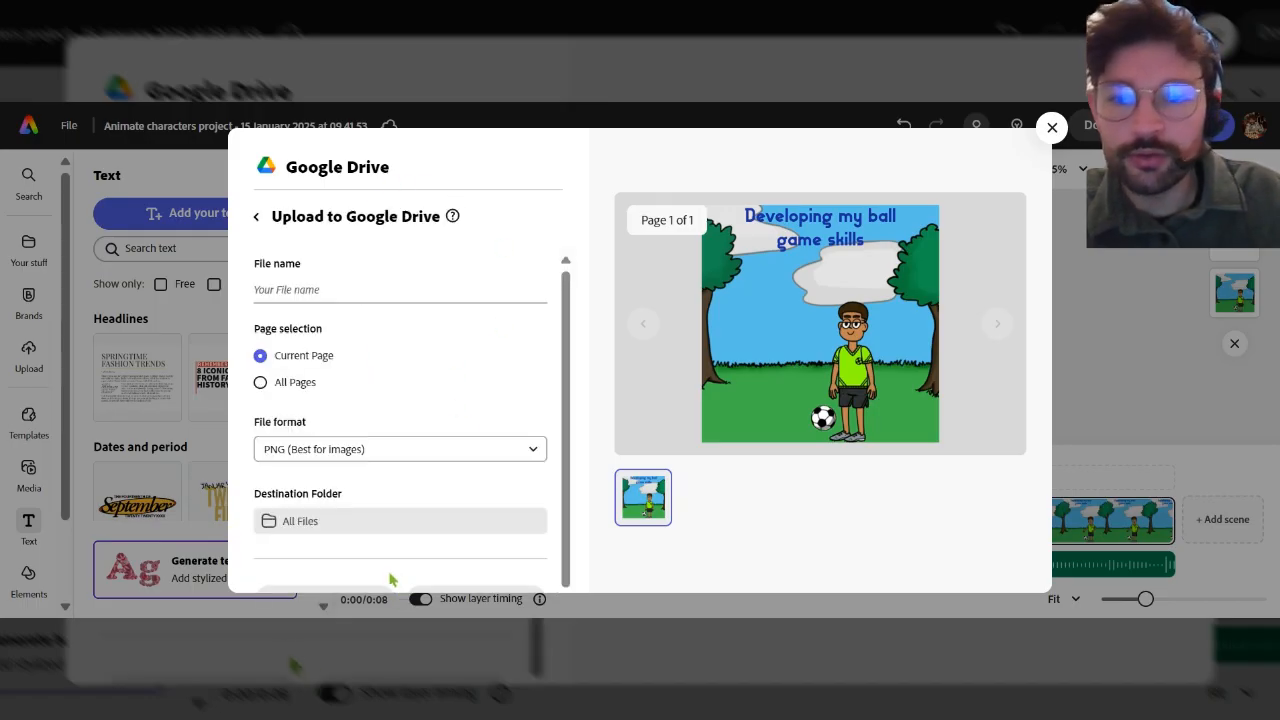
# Name the file Ball Game Skills, set the format to MP4, and upload it to Google Drive.
pyautogui.click(293, 300)
pyautogui.write('Ball Game Skills')
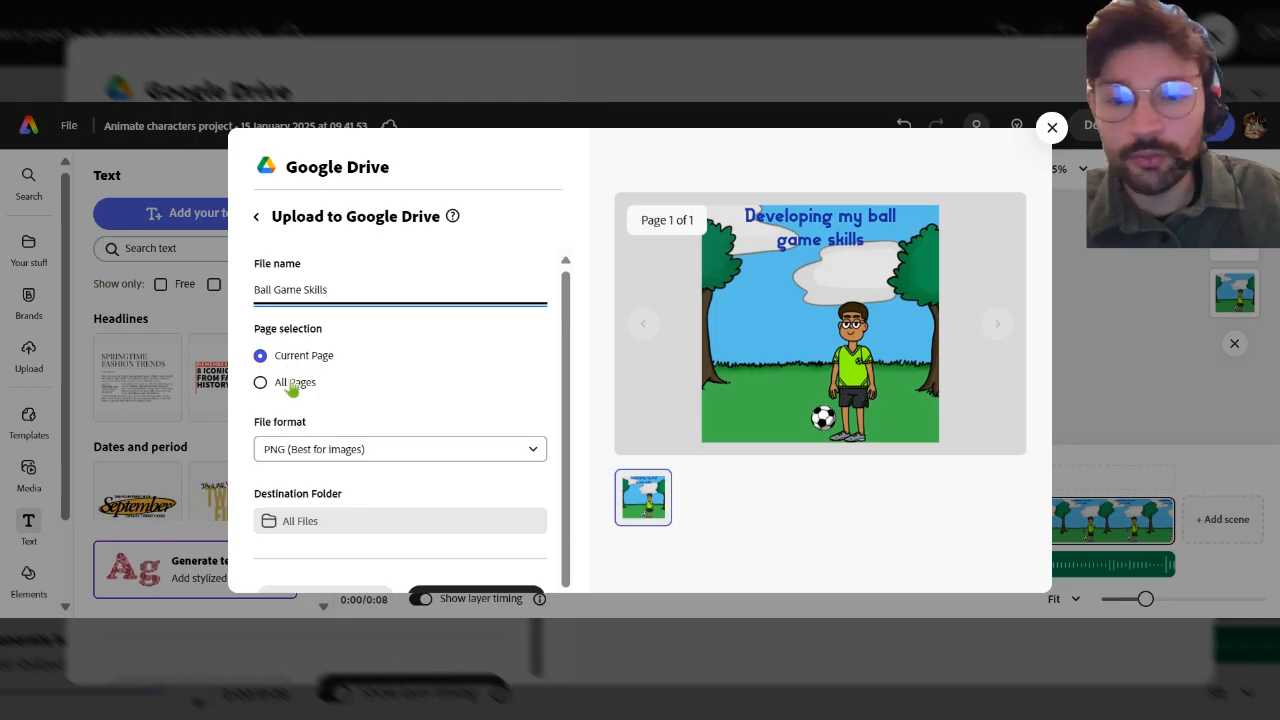
pyautogui.scroll(-1, 456, 362)
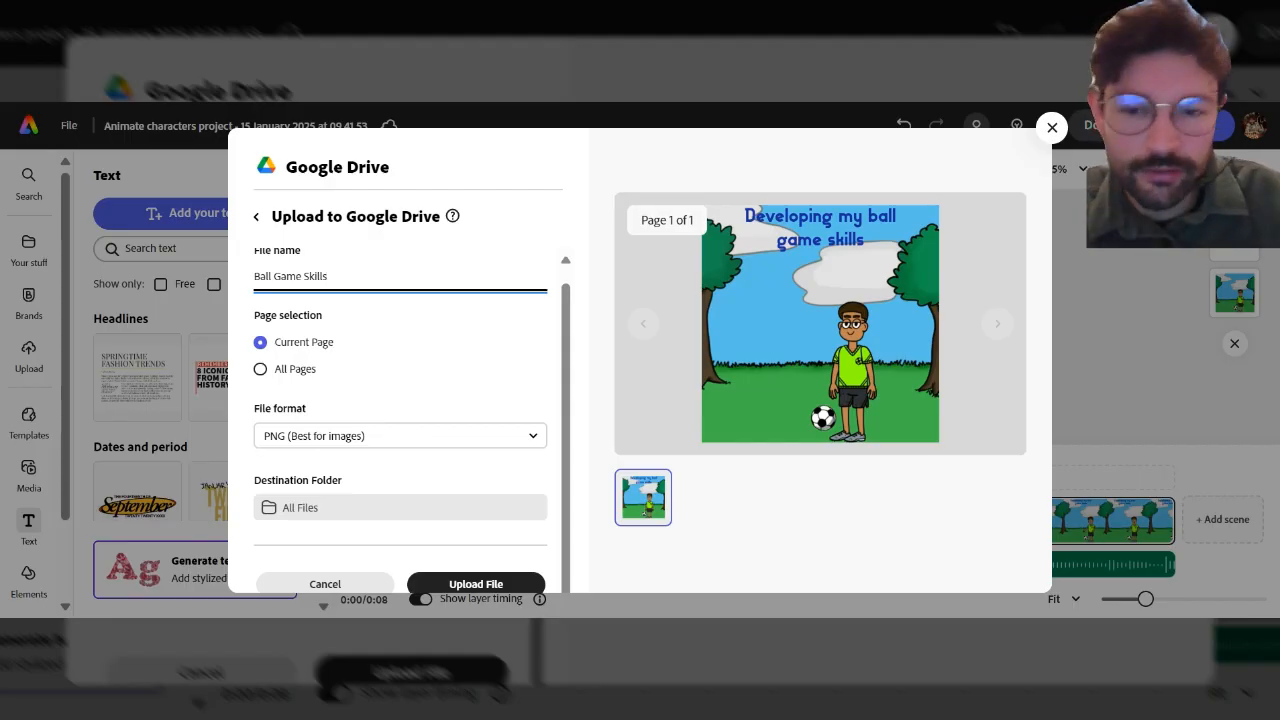
pyautogui.click(318, 440)
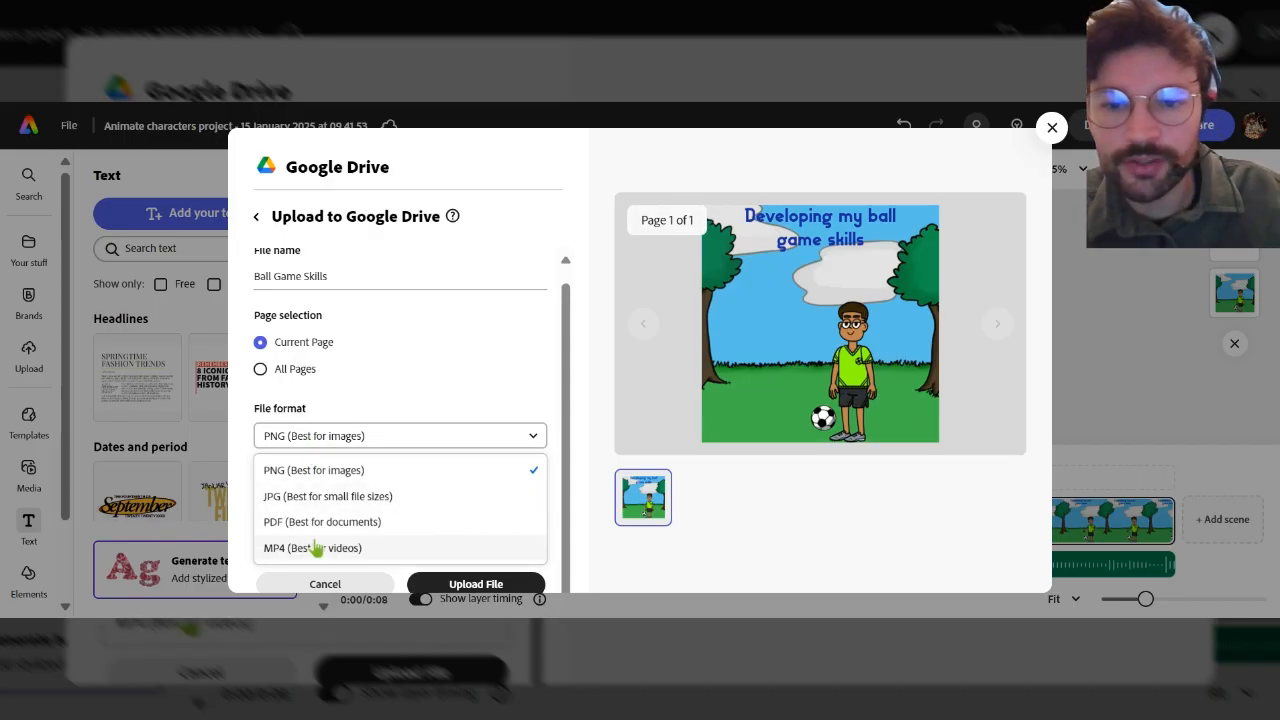
pyautogui.click(316, 548)
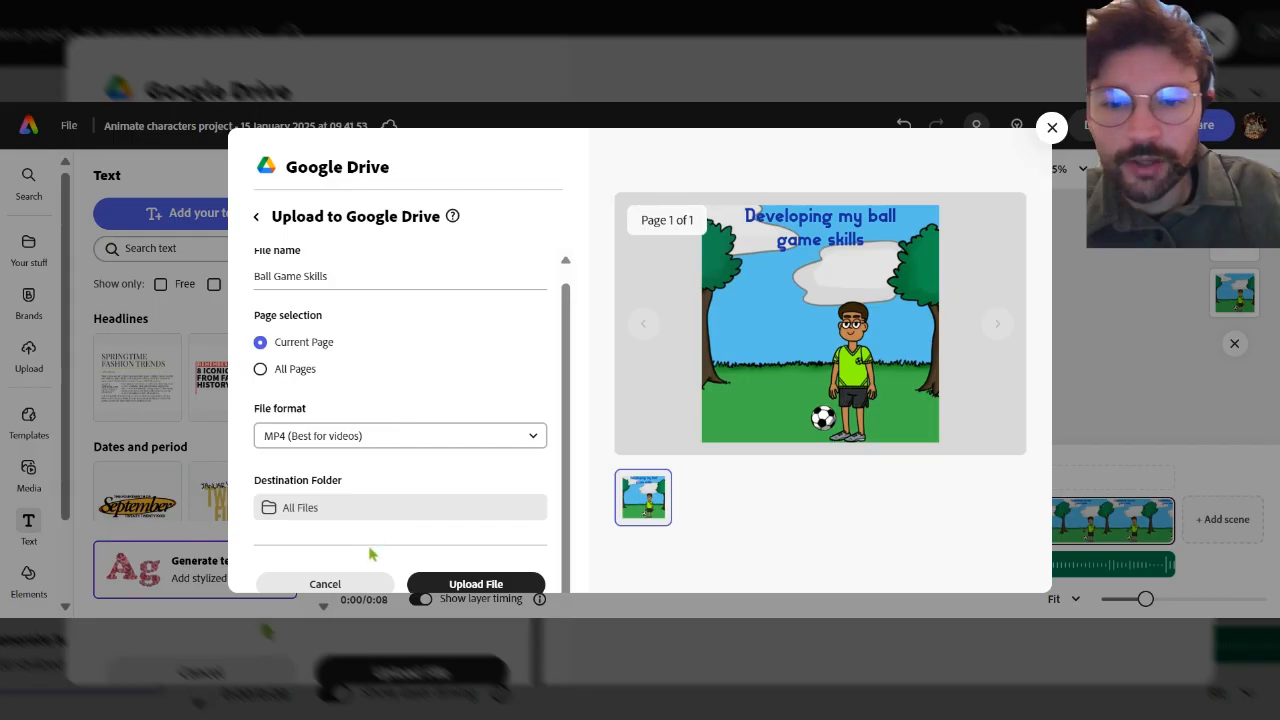
pyautogui.click(470, 585)
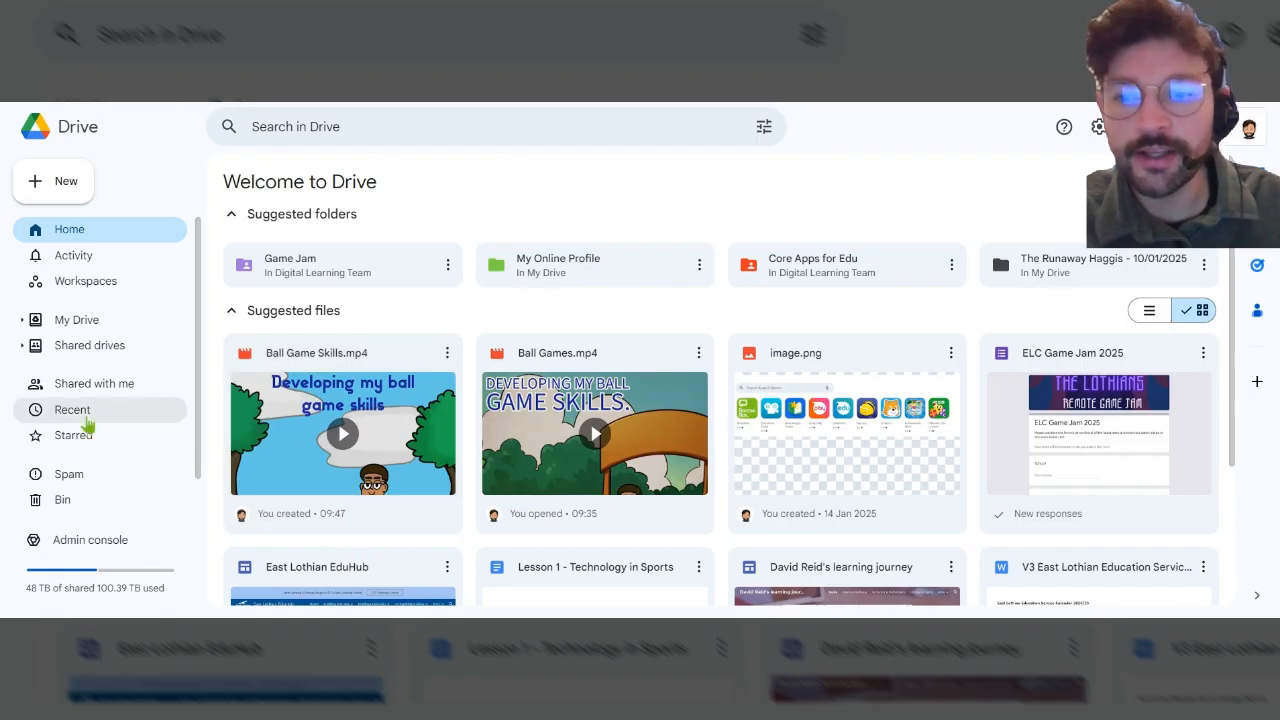
# Open the sharing dialog for Ball Game Skills.mp4 from the recent files in Google Drive.
pyautogui.click(88, 425)
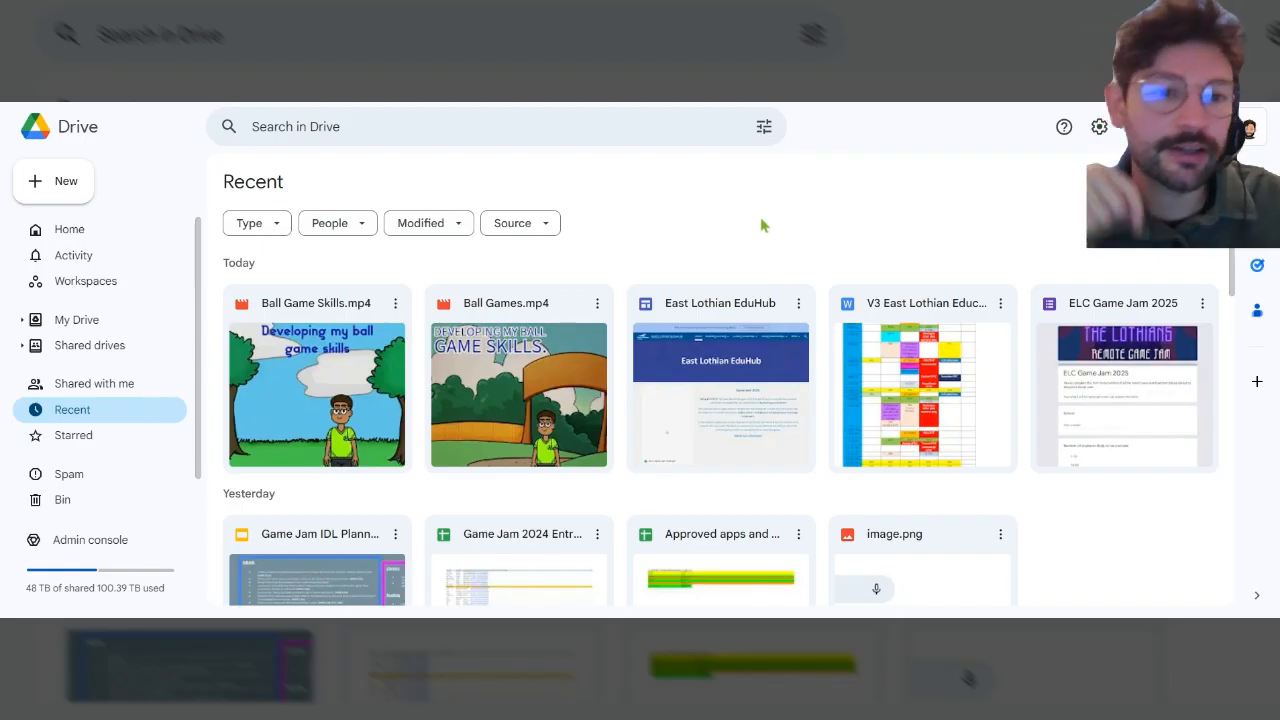
pyautogui.click(396, 308)
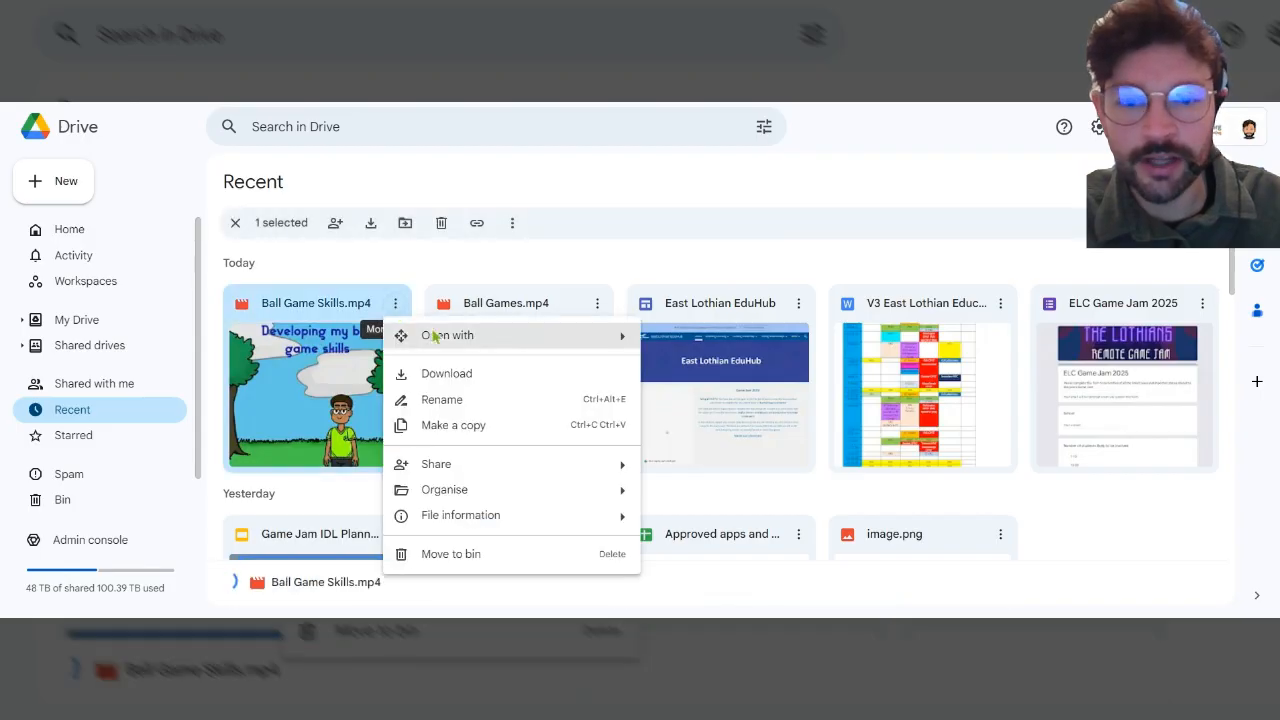
pyautogui.moveTo(434, 472)
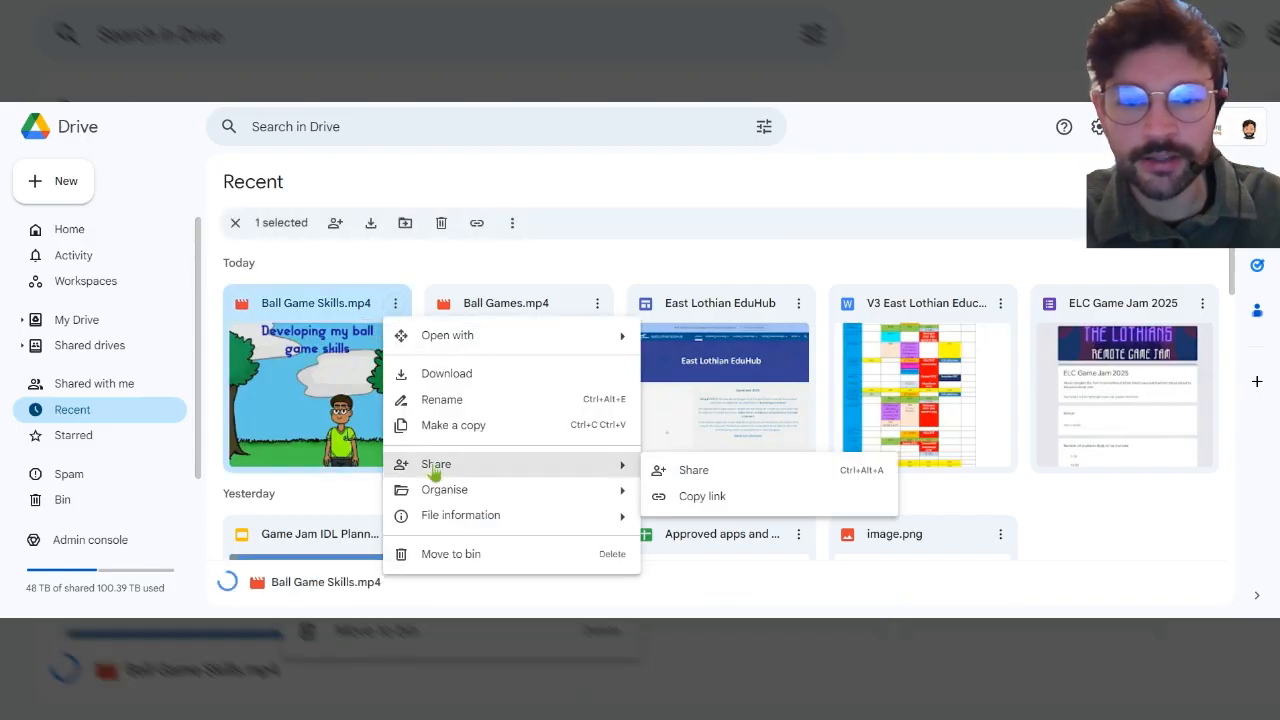
pyautogui.click(694, 471)
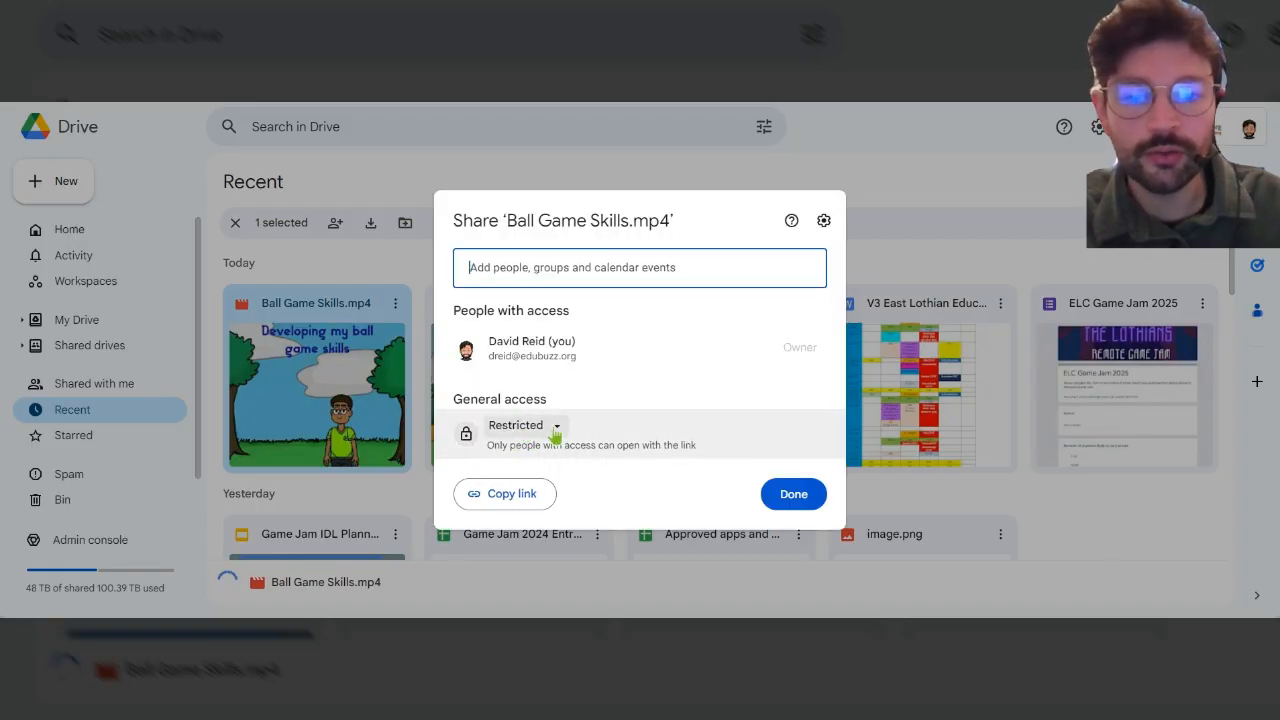
# Set the file's general access to edubuzz.org, copy its link, and close the sharing dialog.
pyautogui.click(556, 430)
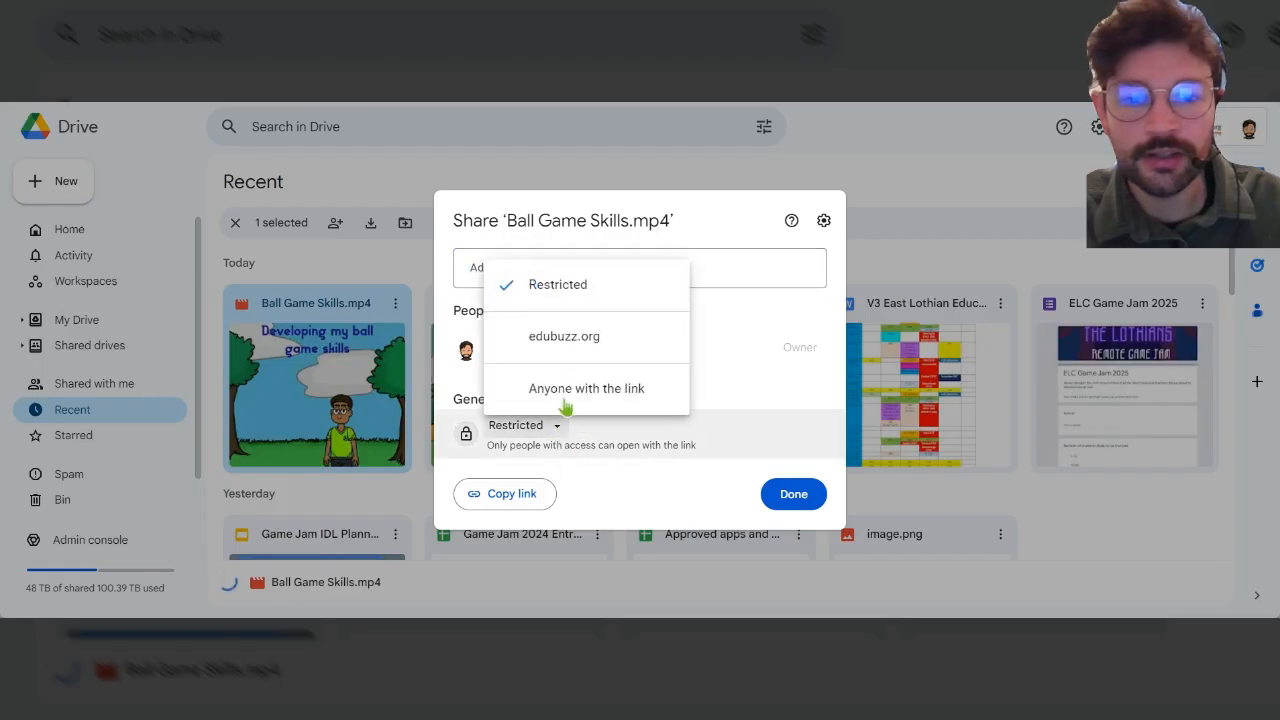
pyautogui.click(566, 347)
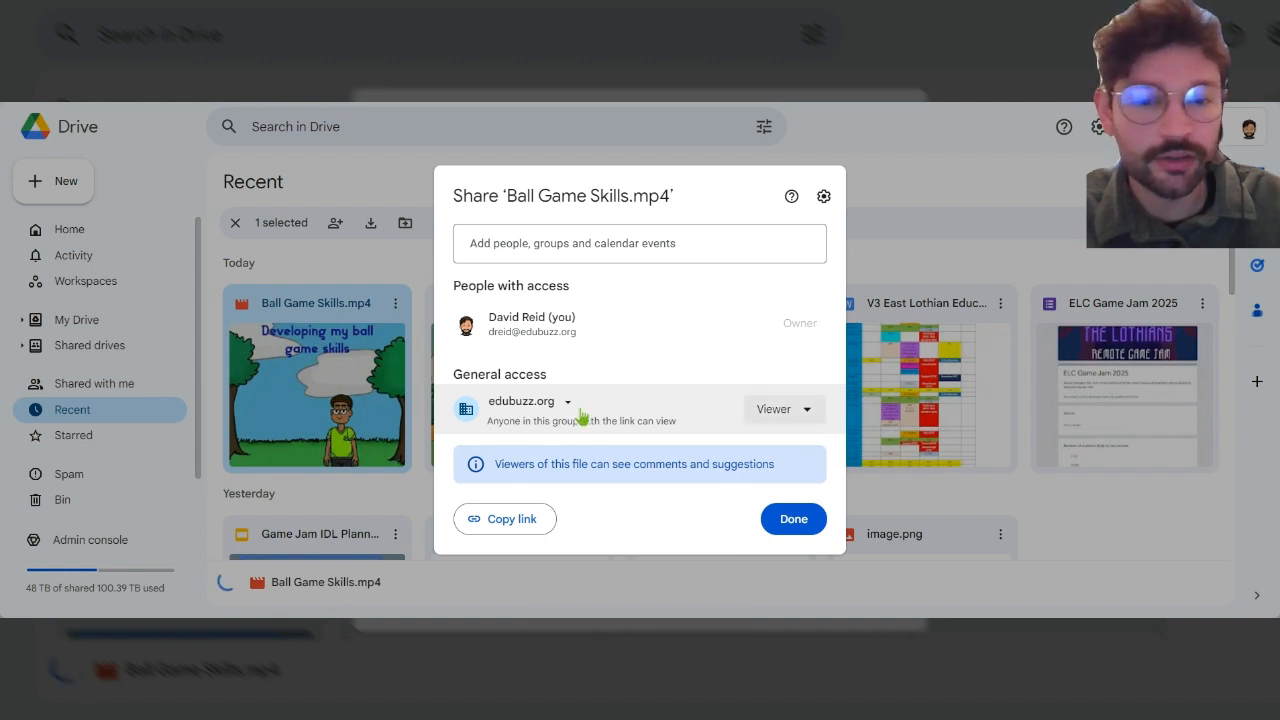
pyautogui.click(533, 516)
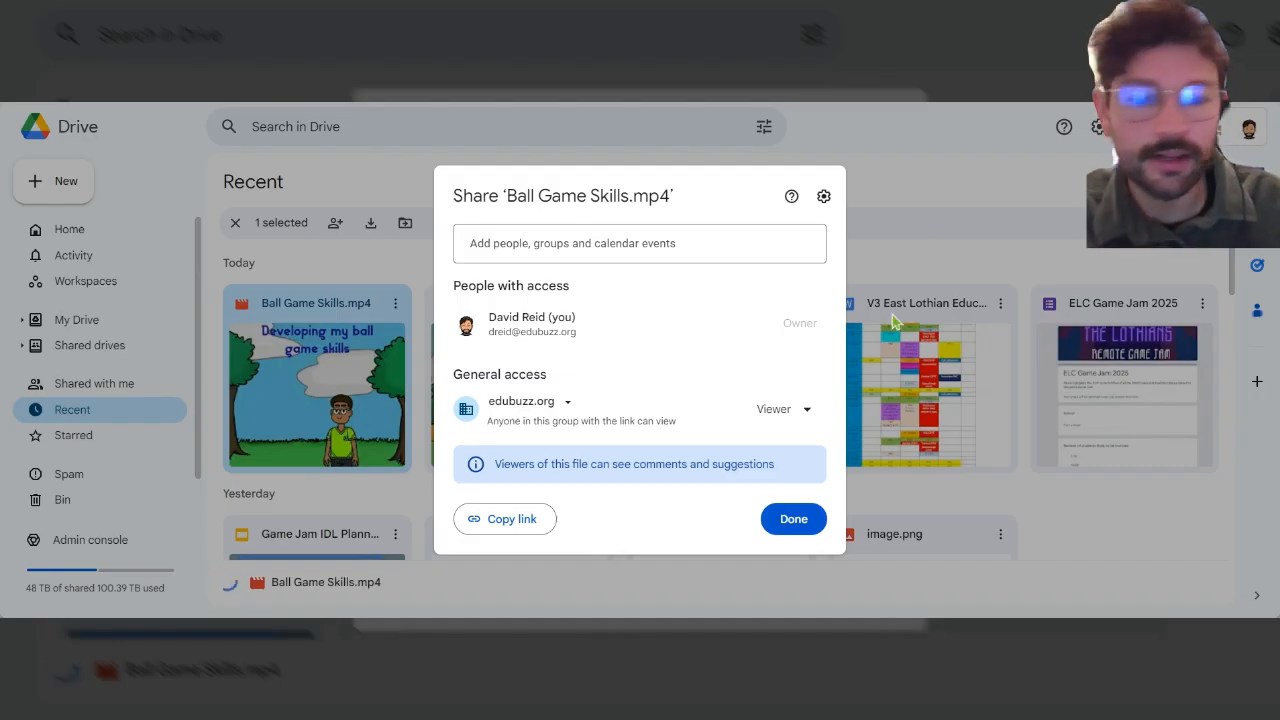
pyautogui.click(791, 530)
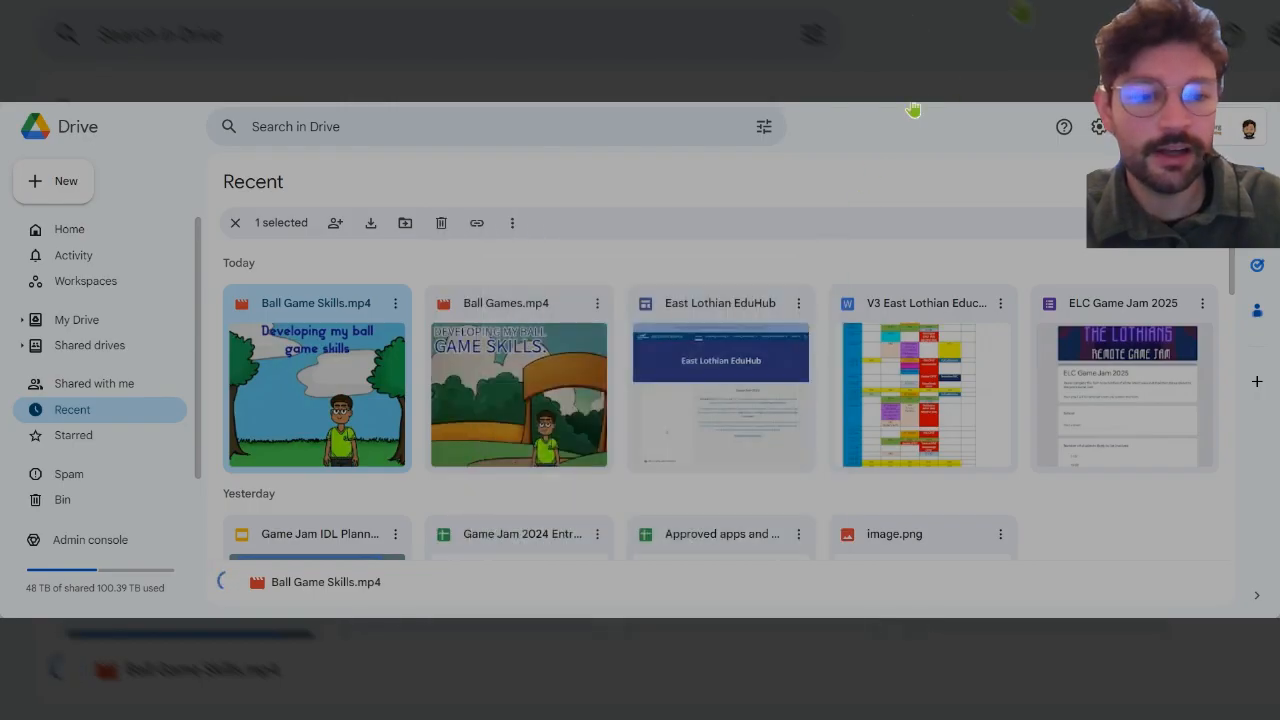